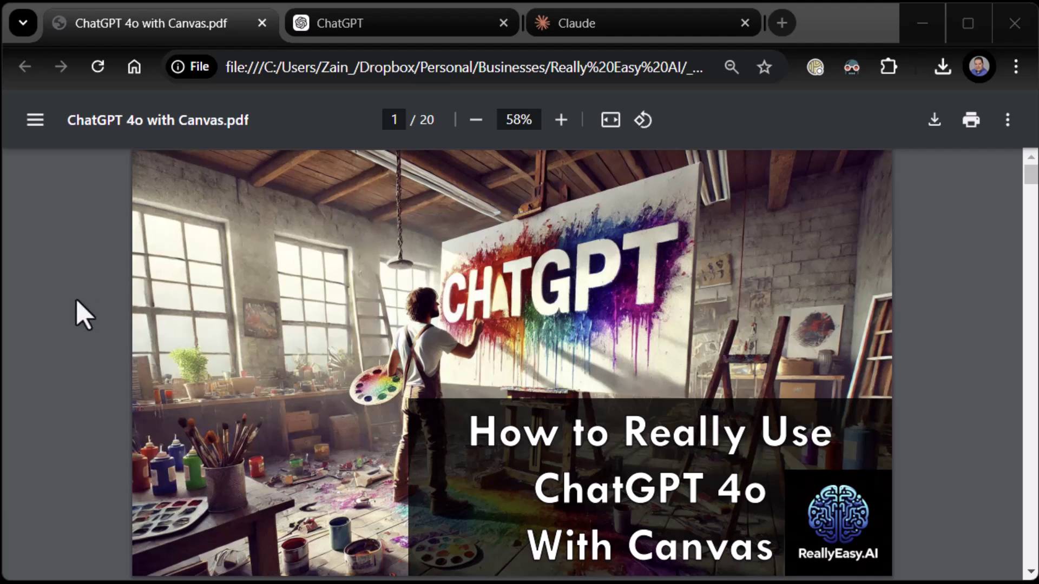
- Page the Canvas slide deck past 'What You Will Learn' to the 'What is Canvas?' slide
{"action": "left_click", "coordinate": [84, 316]}
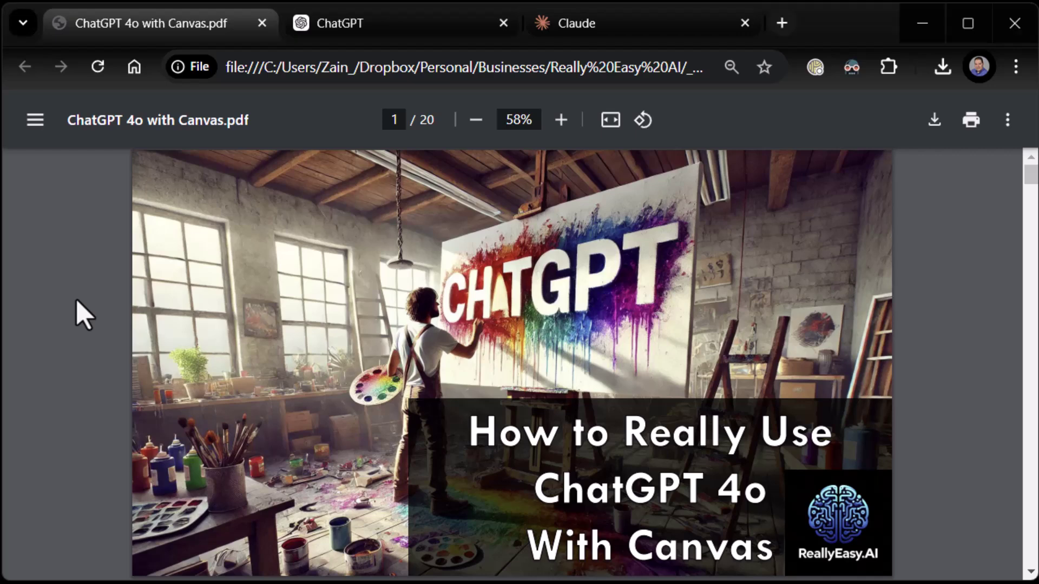
{"action": "key", "text": "Right"}
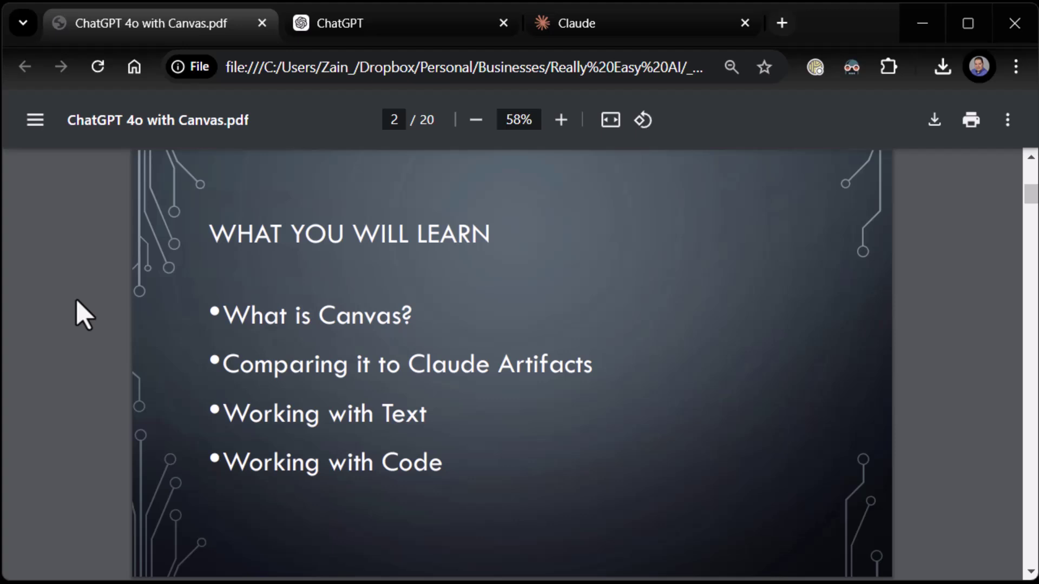
{"action": "key", "text": "Right"}
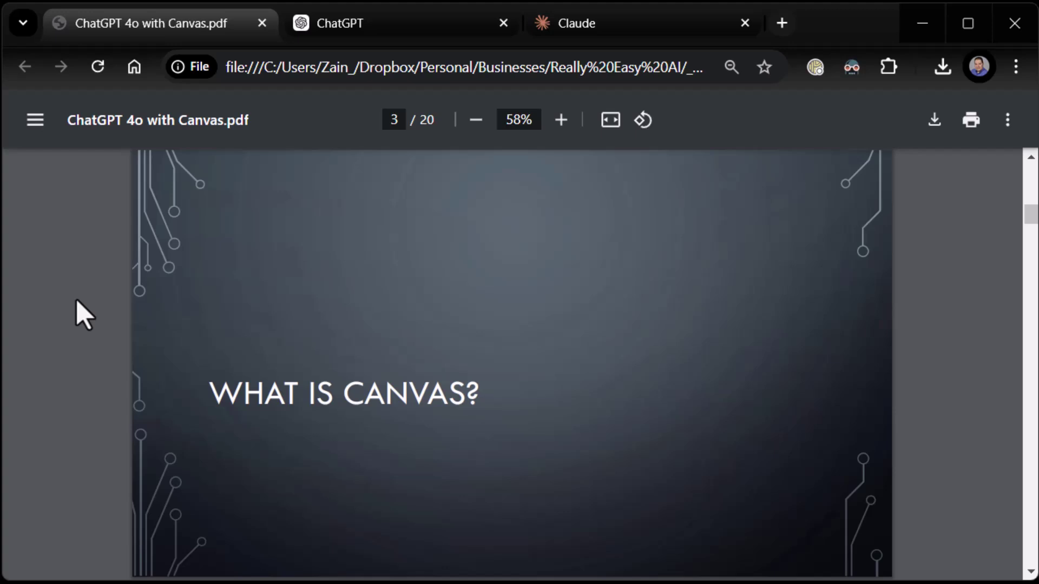
{"action": "key", "text": "Right"}
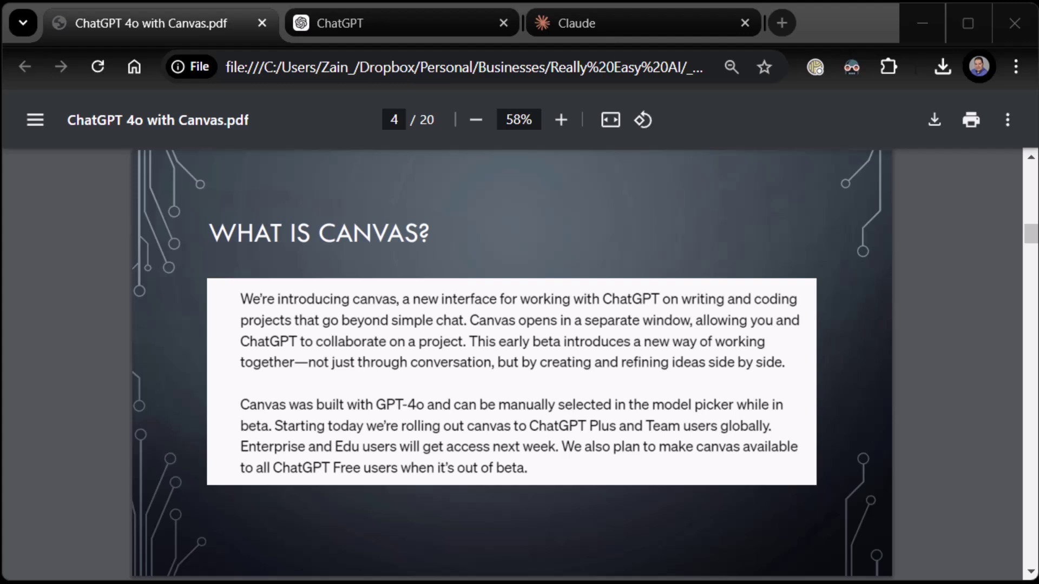
- Advance the deck past page 5 to page 6, 'Demo: Quick Look at Canvas'
{"action": "left_click", "coordinate": [78, 397]}
{"action": "key", "text": "Right"}
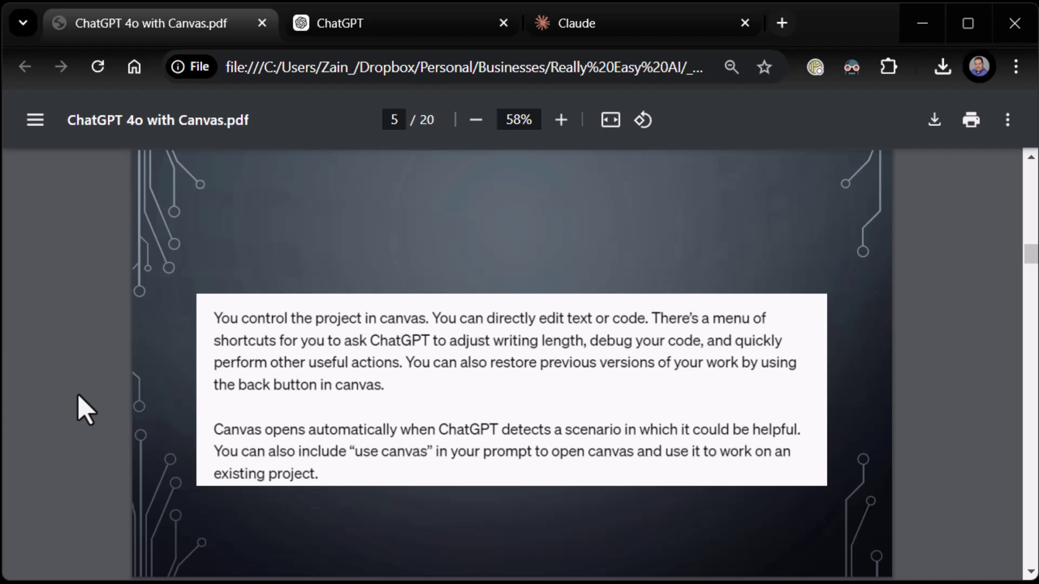
{"action": "key", "text": "Right"}
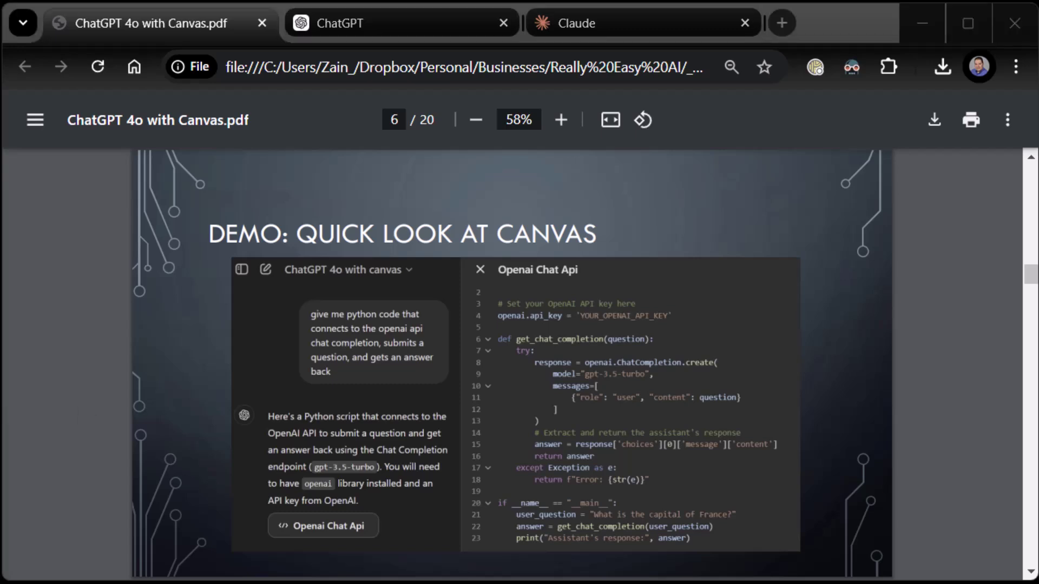
- In ChatGPT, switch the model to GPT-4o with canvas
{"action": "left_click", "coordinate": [403, 24]}
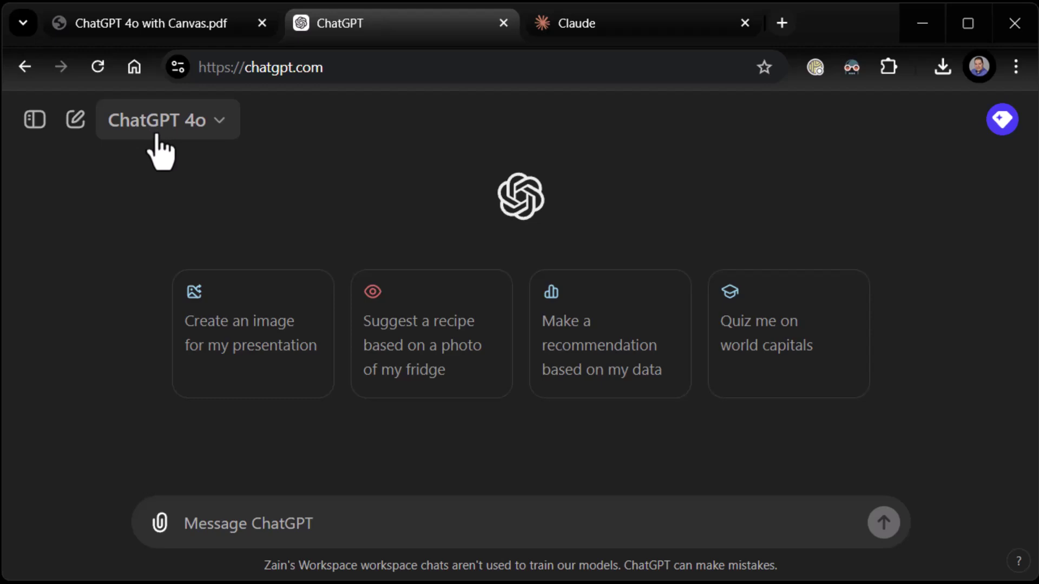
{"action": "left_click", "coordinate": [223, 125]}
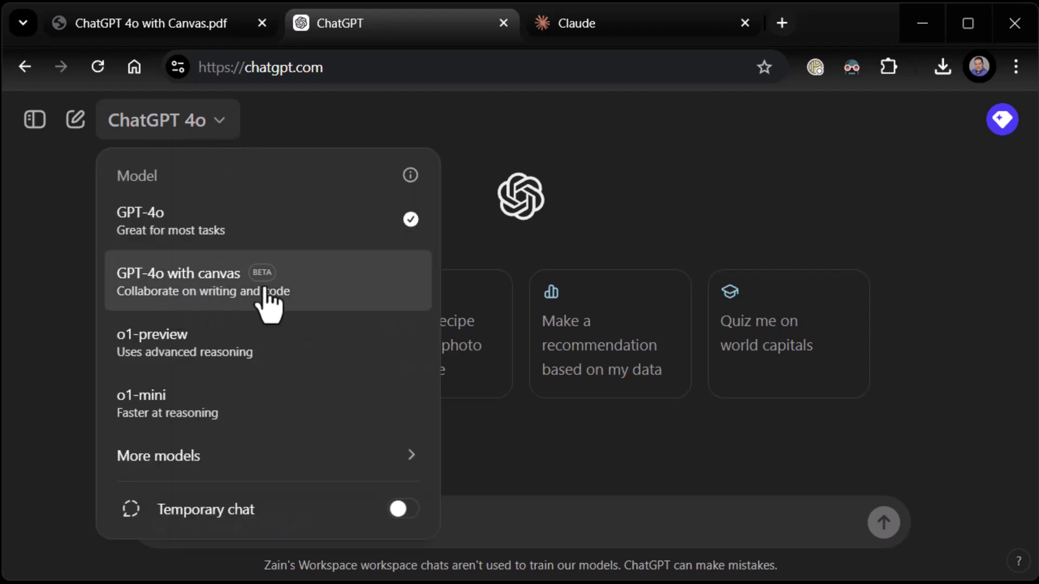
{"action": "left_click", "coordinate": [239, 298]}
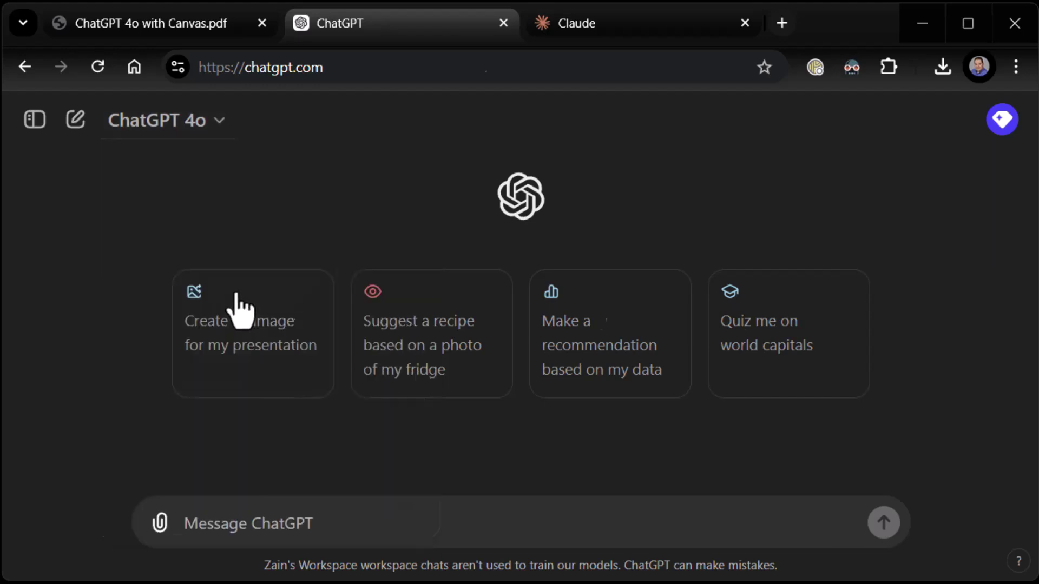
- Paste and send the prompt asking for Python code that queries the OpenAI chat completion API
{"action": "left_click", "coordinate": [463, 512]}
{"action": "type", "text": "Give me python code that connects to the openai api chat completion, submits a question, and gets an answer back"}
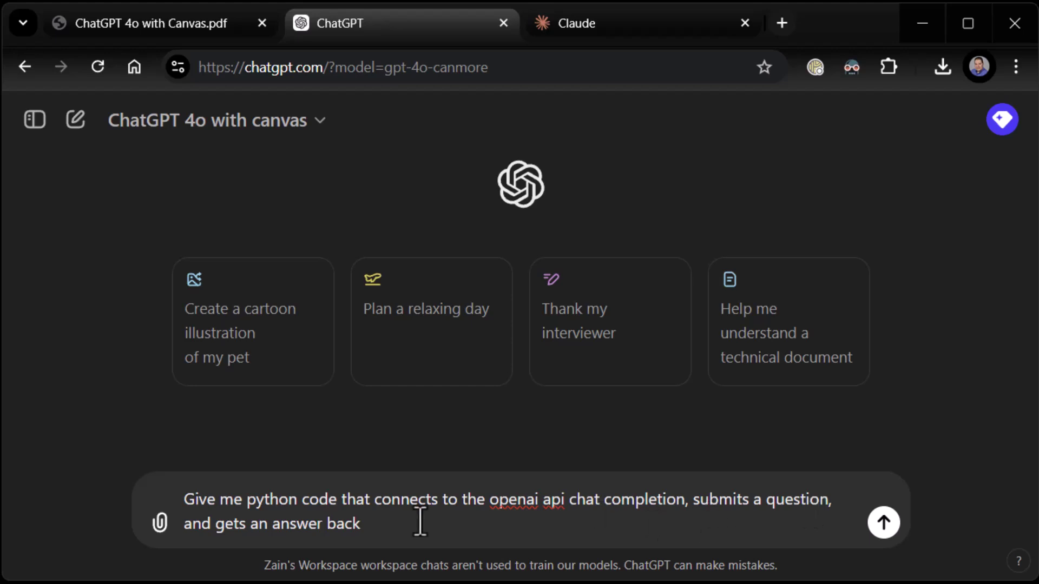
{"action": "left_click", "coordinate": [883, 529]}
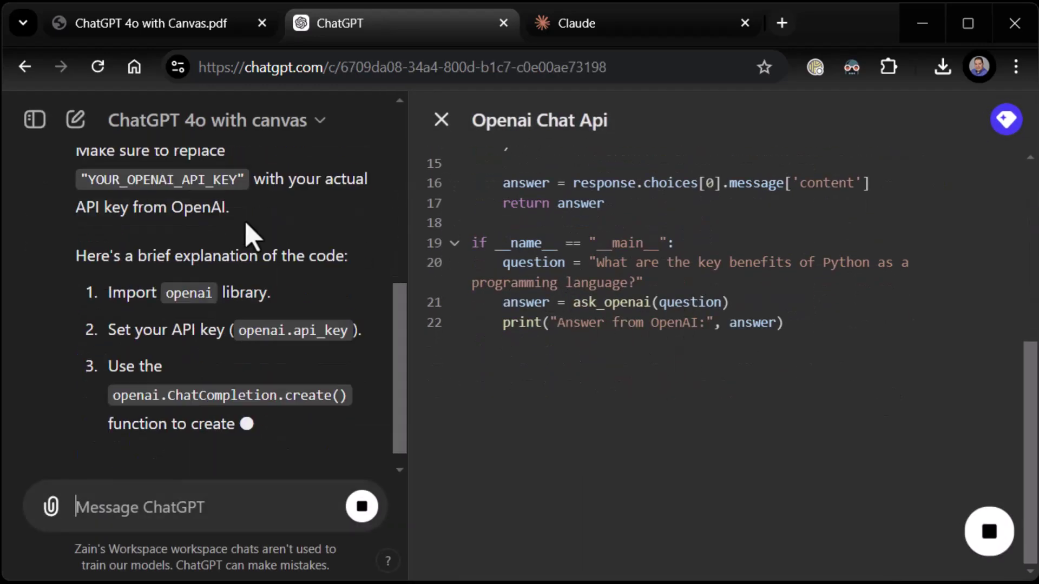
- Review the generated Openai Chat Api script, then close the canvas panel to widen the chat
{"action": "scroll", "coordinate": [738, 325], "scroll_direction": "up", "scroll_amount": 6}
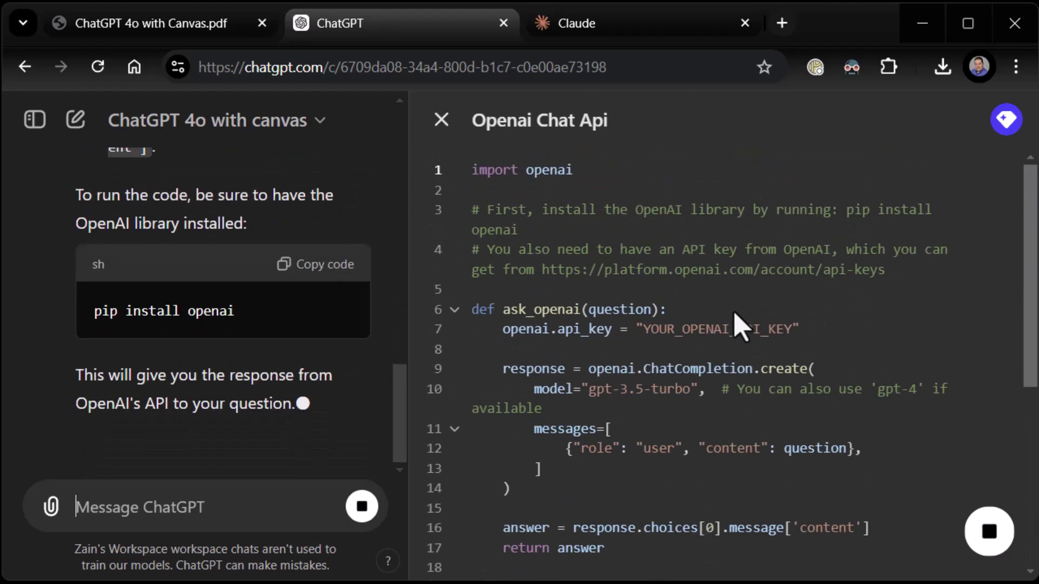
{"action": "scroll", "coordinate": [739, 325], "scroll_direction": "down", "scroll_amount": 1}
{"action": "scroll", "coordinate": [738, 325], "scroll_direction": "up", "scroll_amount": 1}
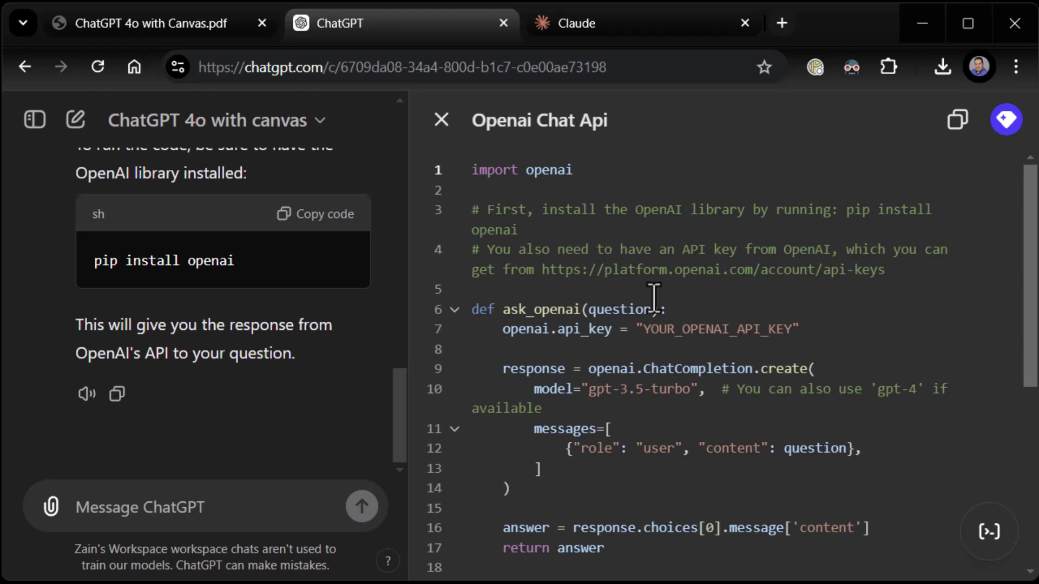
{"action": "left_click", "coordinate": [440, 130]}
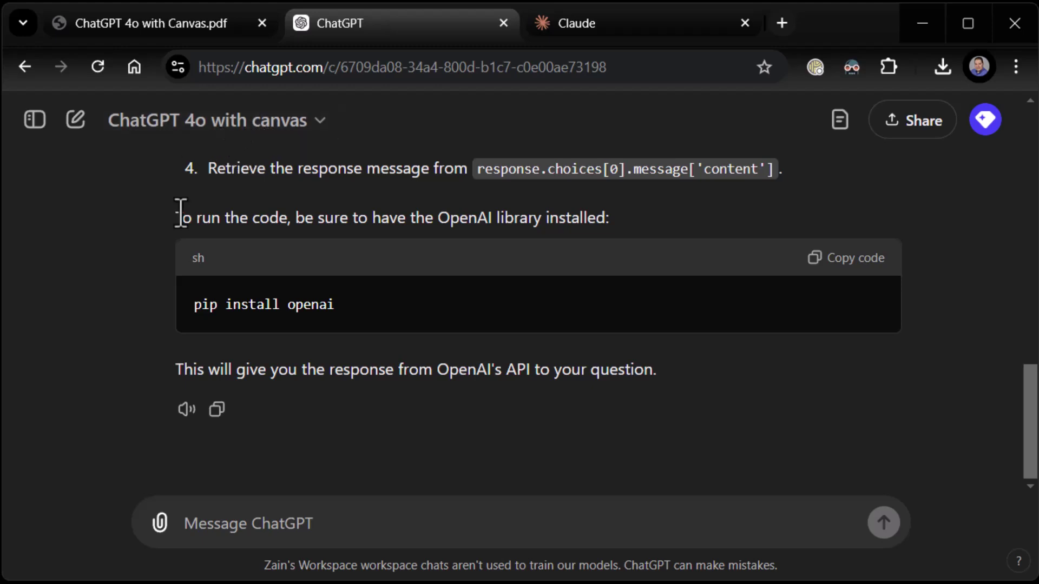
- Advance the slides through the Claude Artifacts comparison to page 9, 'Demo: Claude Artifacts'
{"action": "left_click", "coordinate": [204, 27]}
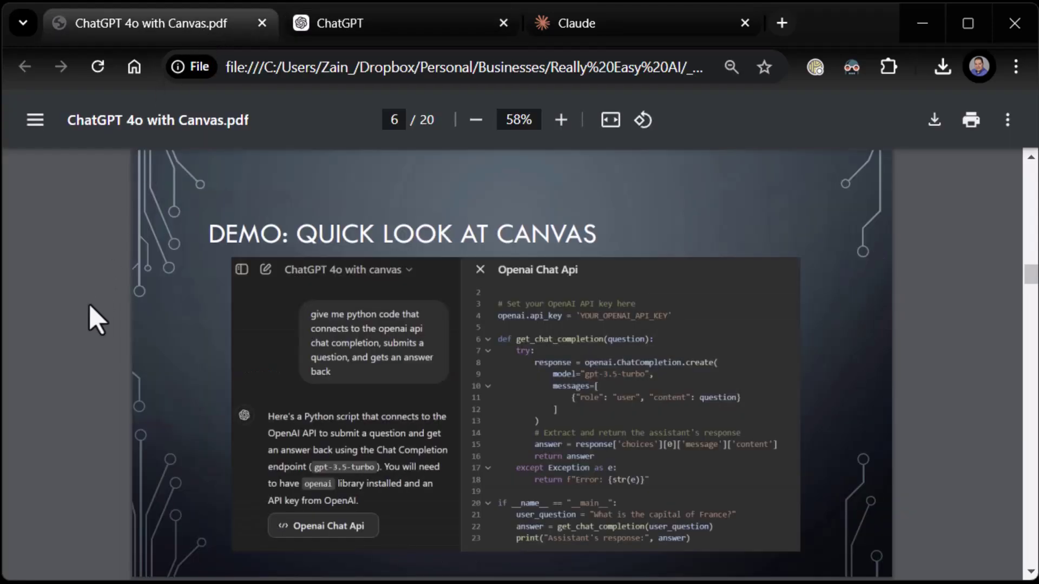
{"action": "key", "text": "Page_Down"}
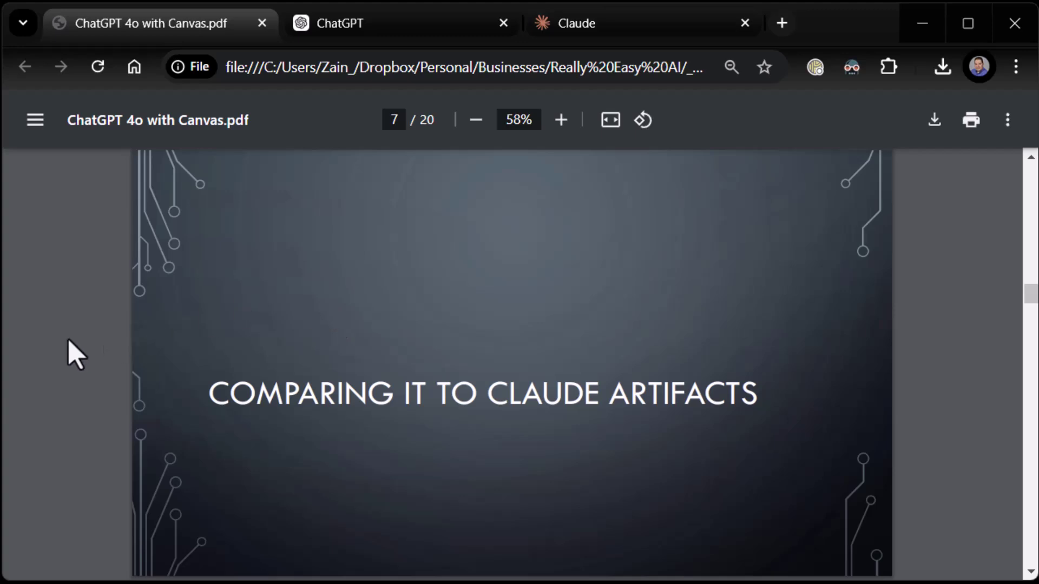
{"action": "key", "text": "Right"}
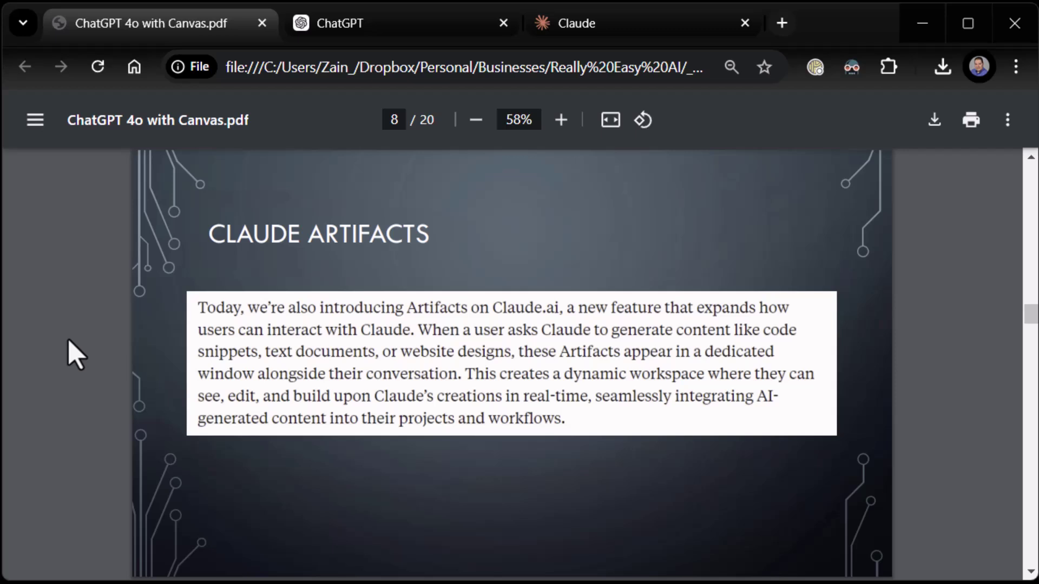
{"action": "key", "text": "Right"}
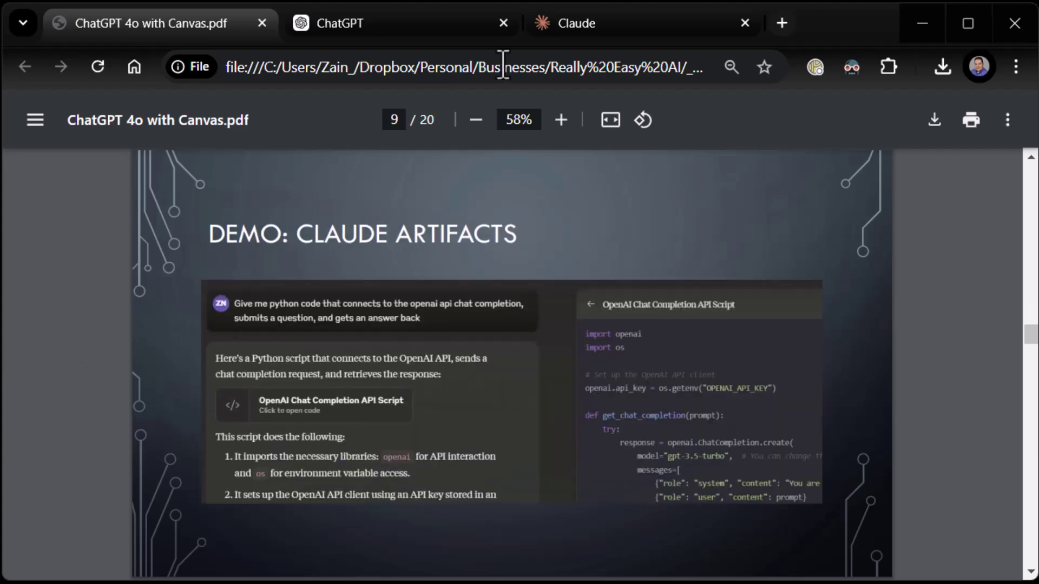
- Back in ChatGPT, select the original Python OpenAI chat-completion prompt text
{"action": "left_click", "coordinate": [471, 39]}
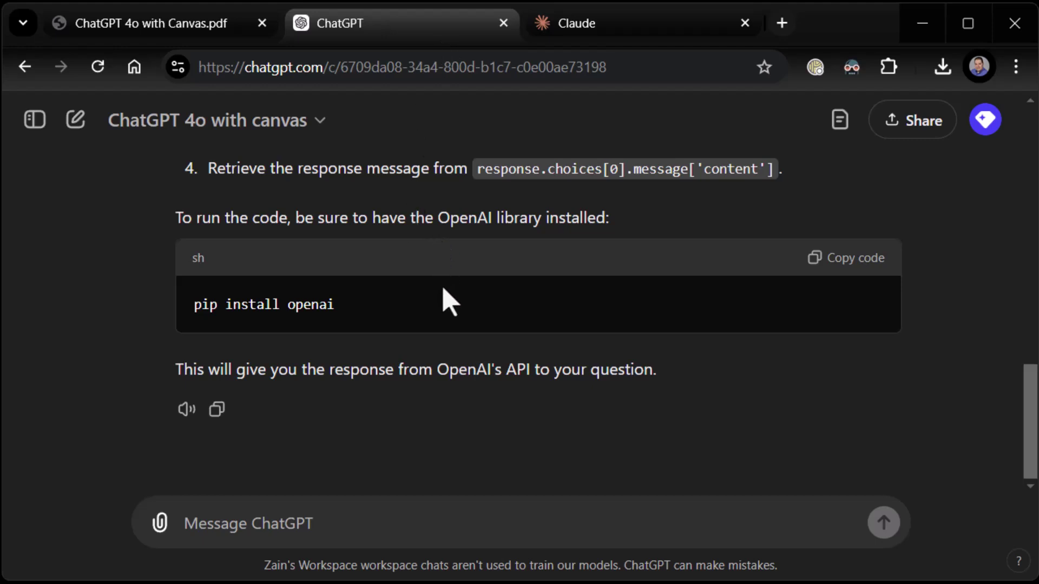
{"action": "scroll", "coordinate": [440, 297], "scroll_direction": "up", "scroll_amount": 15}
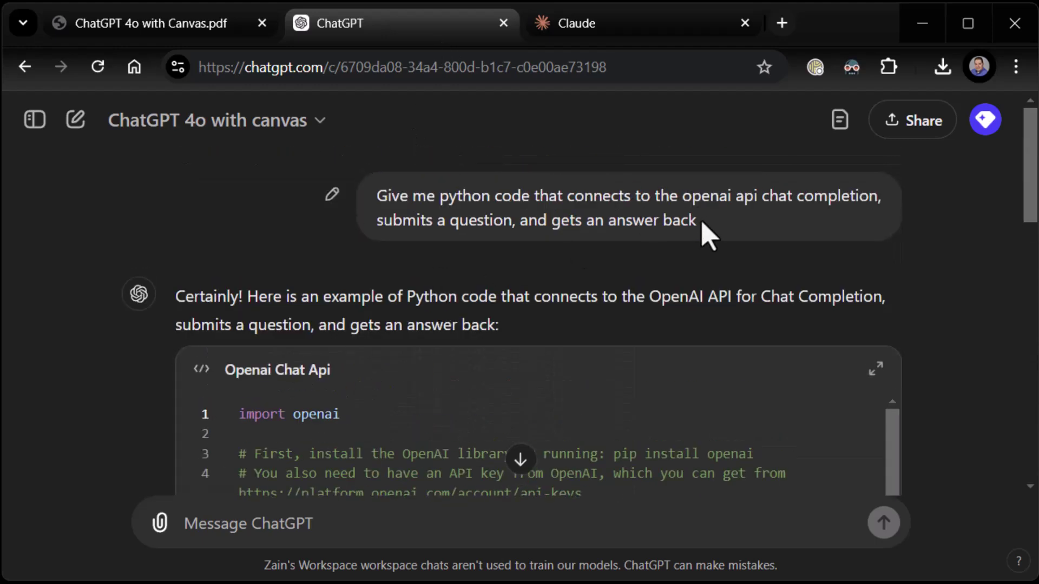
{"action": "left_click_drag", "start_coordinate": [705, 230], "coordinate": [375, 193]}
{"action": "key", "text": "ctrl+c"}
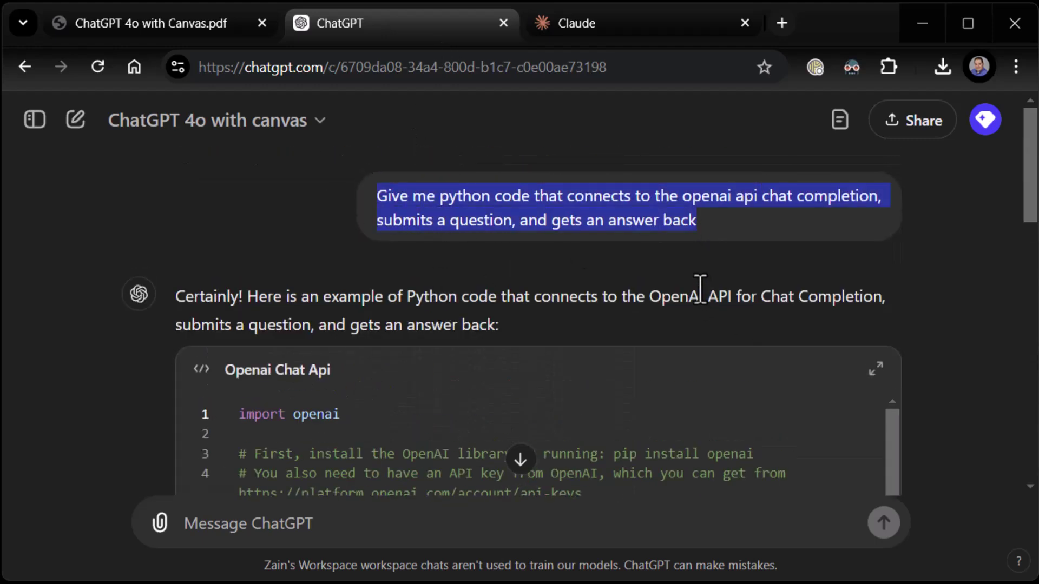
- Paste and send the same Python OpenAI prompt to Claude, then close the Claude page
{"action": "left_click", "coordinate": [581, 33]}
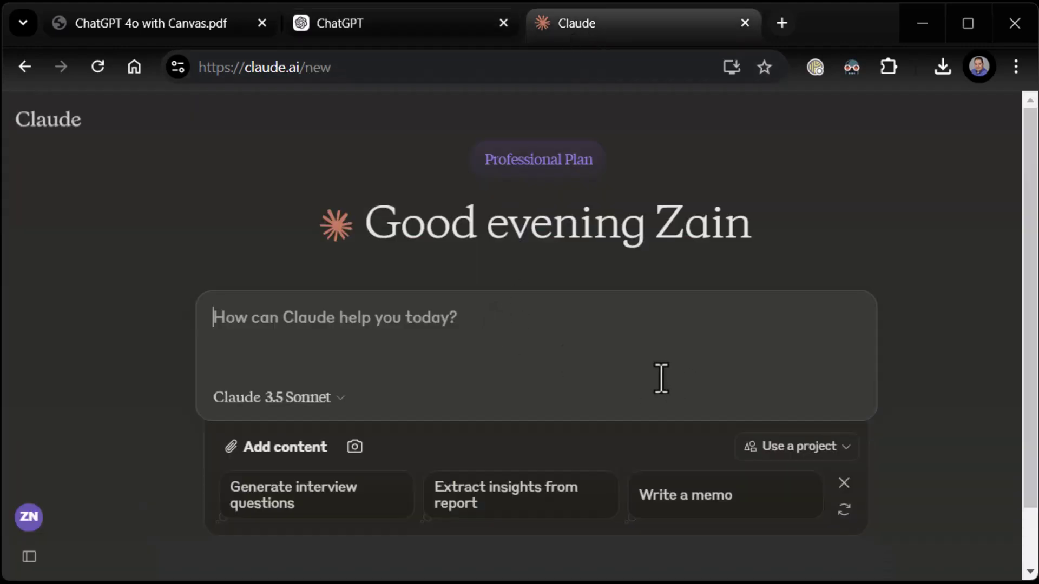
{"action": "key", "text": "ctrl+v"}
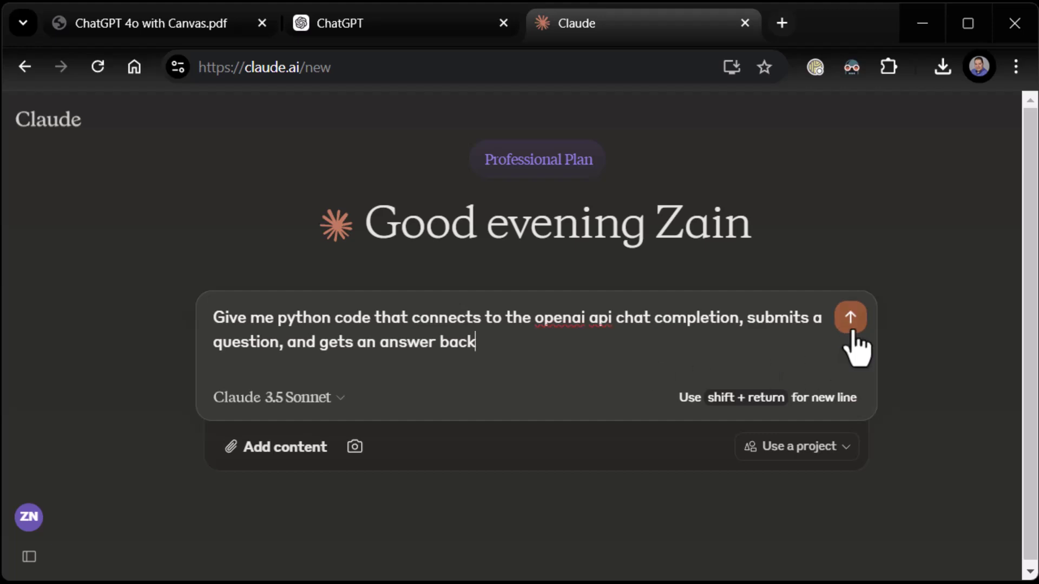
{"action": "left_click", "coordinate": [852, 325]}
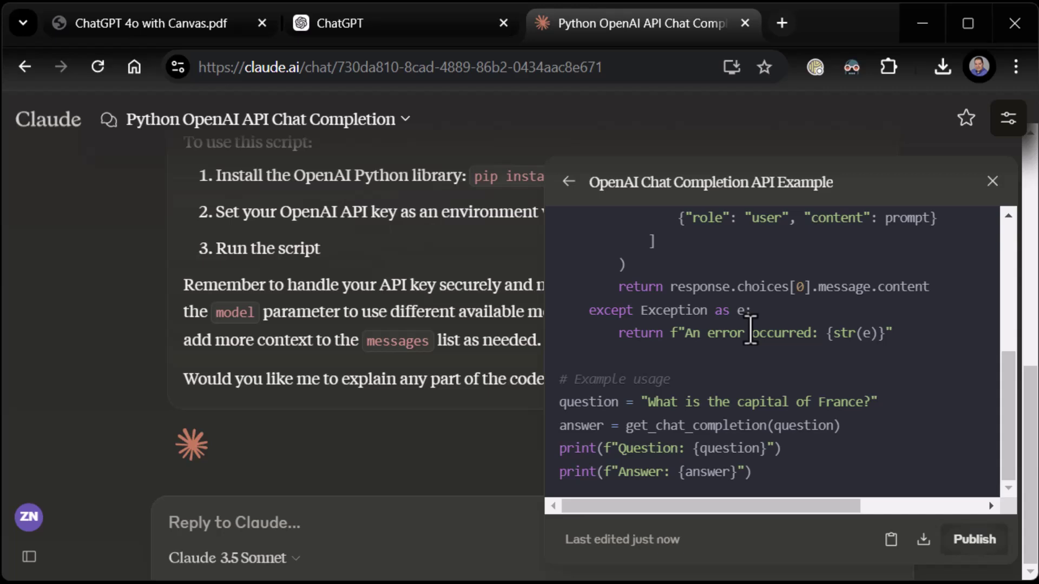
{"action": "left_click", "coordinate": [745, 23]}
- Return to the slide deck and advance to page 10, the ReallyEasy.AI subscribe slide
{"action": "left_click", "coordinate": [157, 26]}
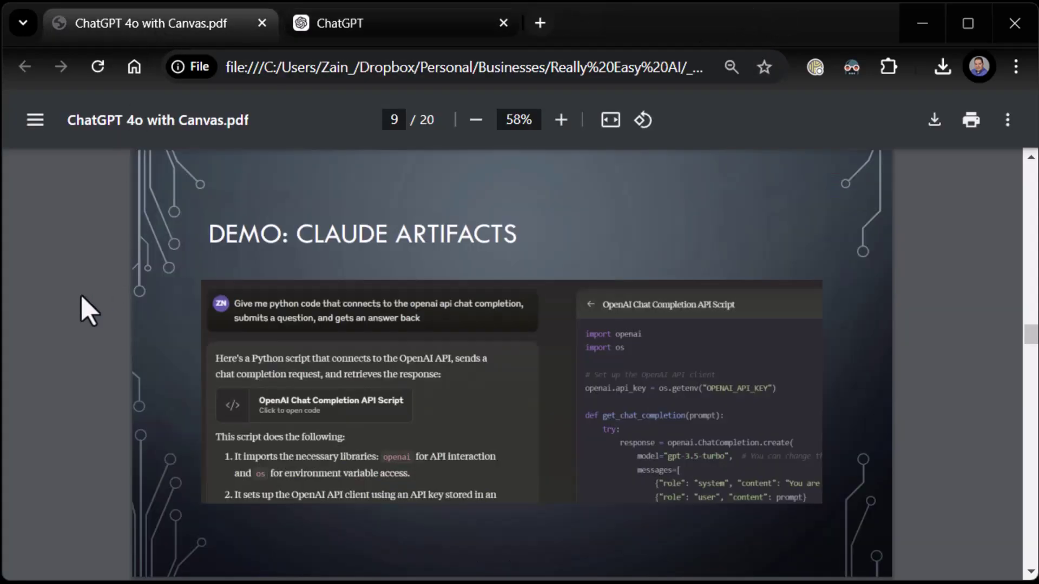
{"action": "key", "text": "Right"}
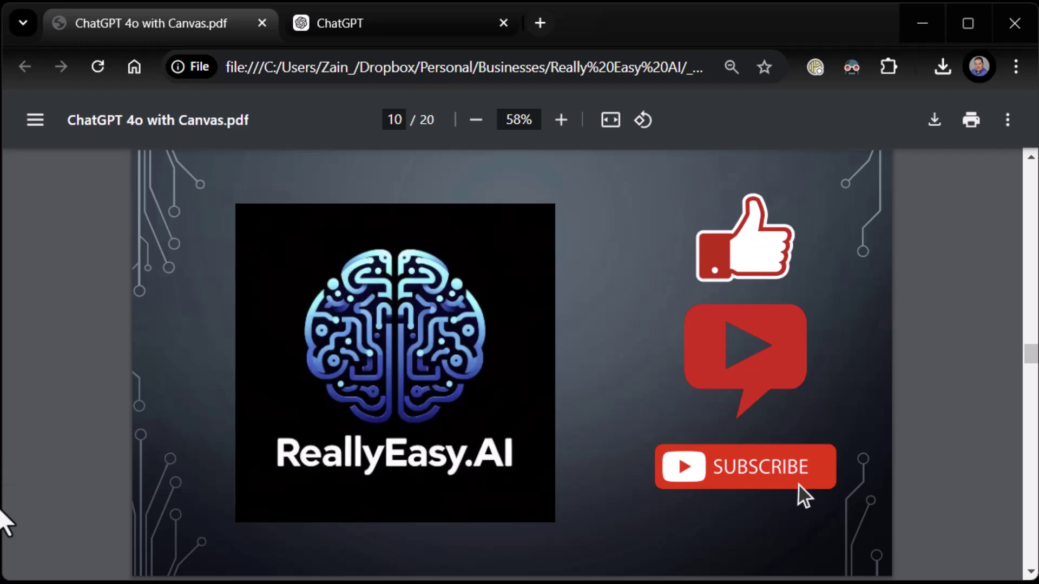
- Advance to page 11, the 'Become a Member!' slide with ANI and AGI tiers
{"action": "key", "text": "Right"}
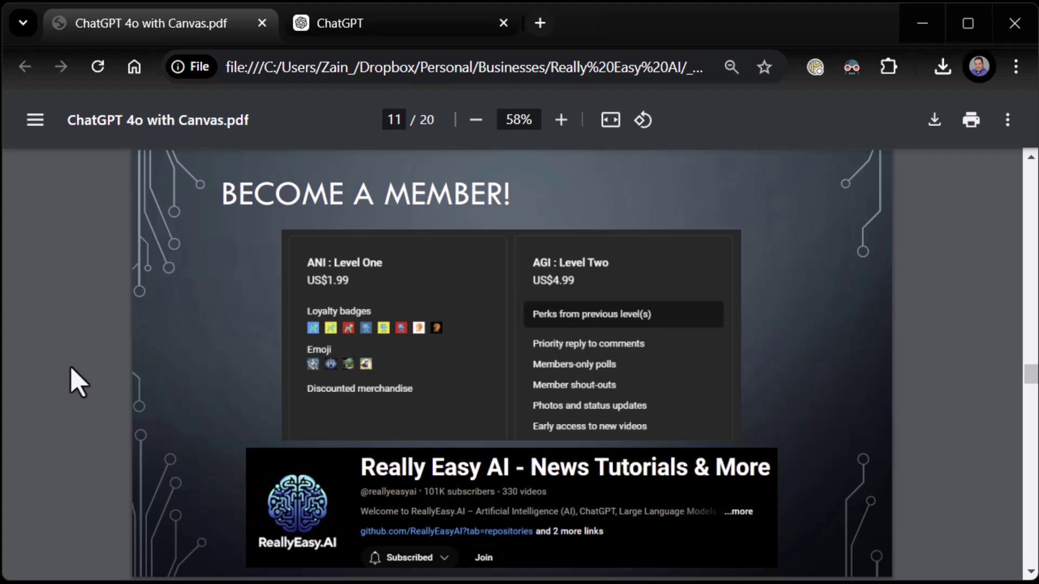
- Advance past page 12 and the podcast slide to page 14, 'Working with Text'
{"action": "key", "text": "Right"}
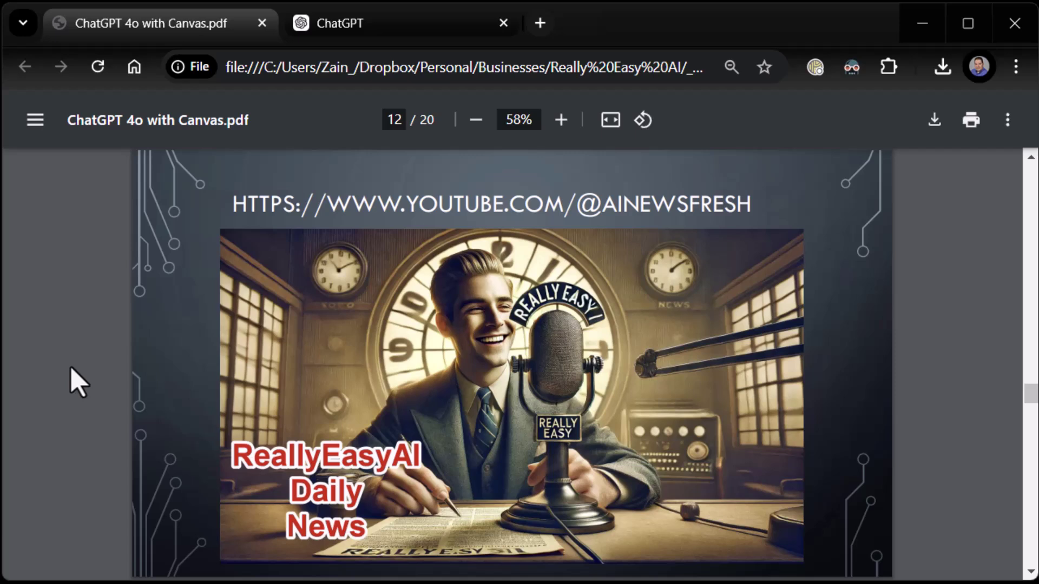
{"action": "key", "text": "Right"}
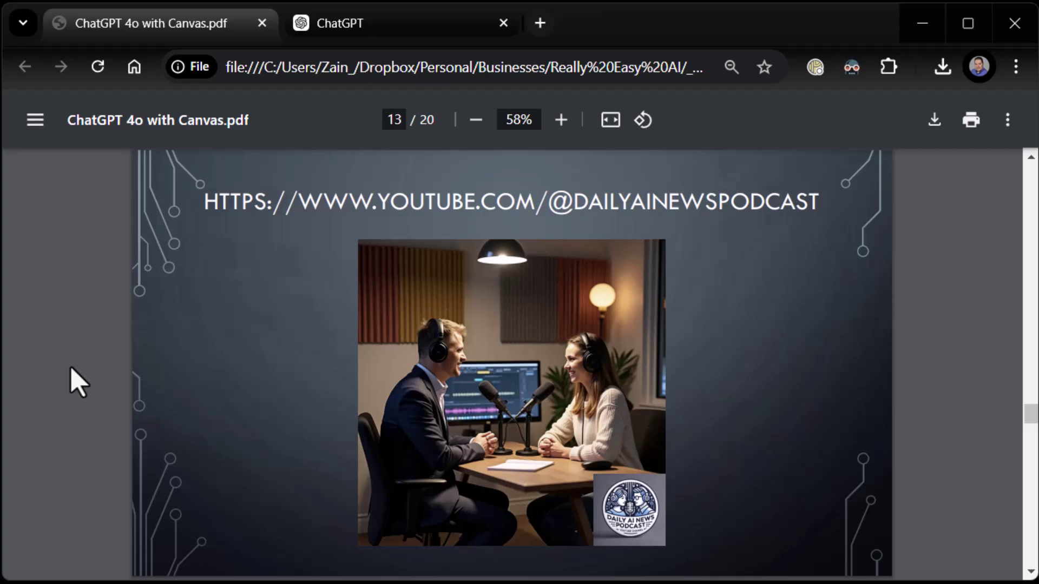
{"action": "key", "text": "Right"}
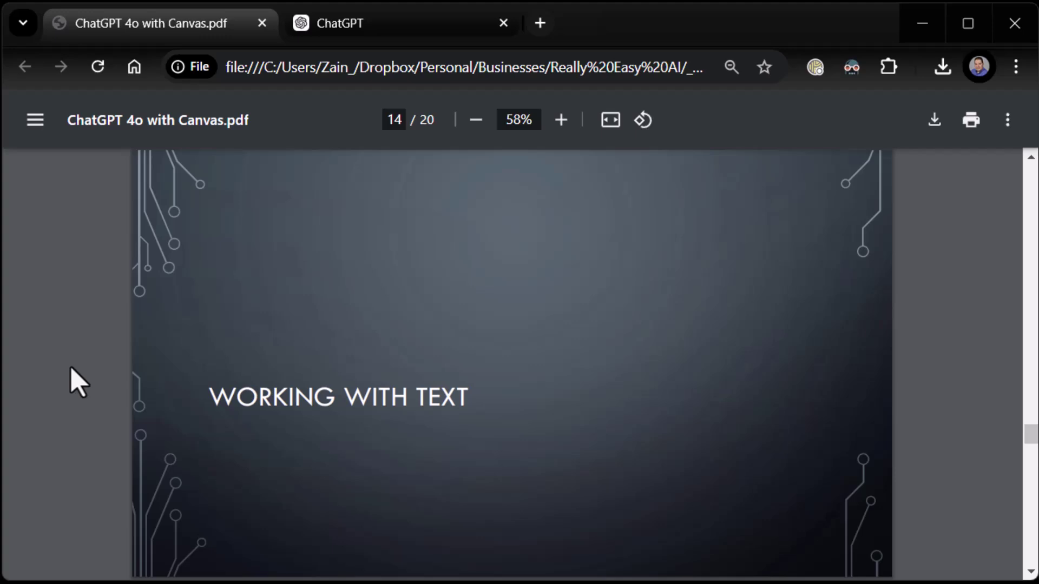
- Advance past the writing shortcuts slide to 'Demo: Working with Text', then return to ChatGPT
{"action": "key", "text": "Right"}
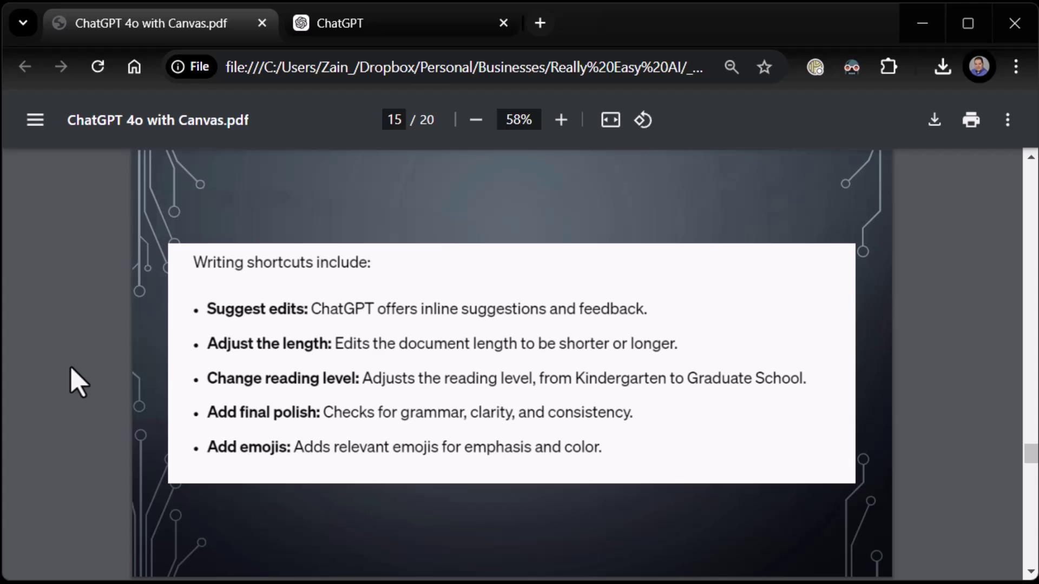
{"action": "key", "text": "Right"}
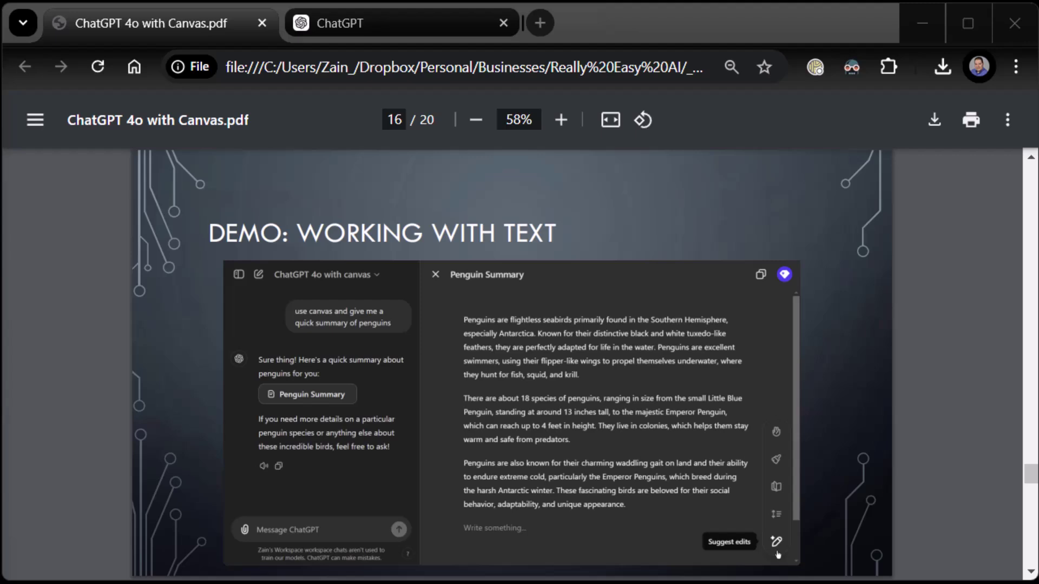
{"action": "left_click", "coordinate": [378, 25]}
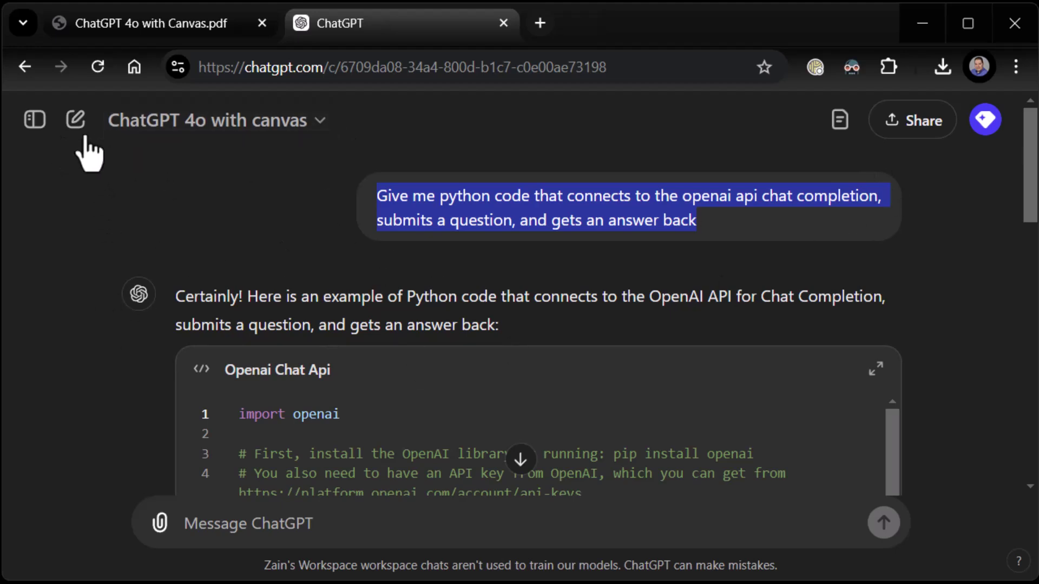
- In a new chat, send the pasted penguin-summary canvas prompt without its attached image
{"action": "left_click", "coordinate": [76, 122]}
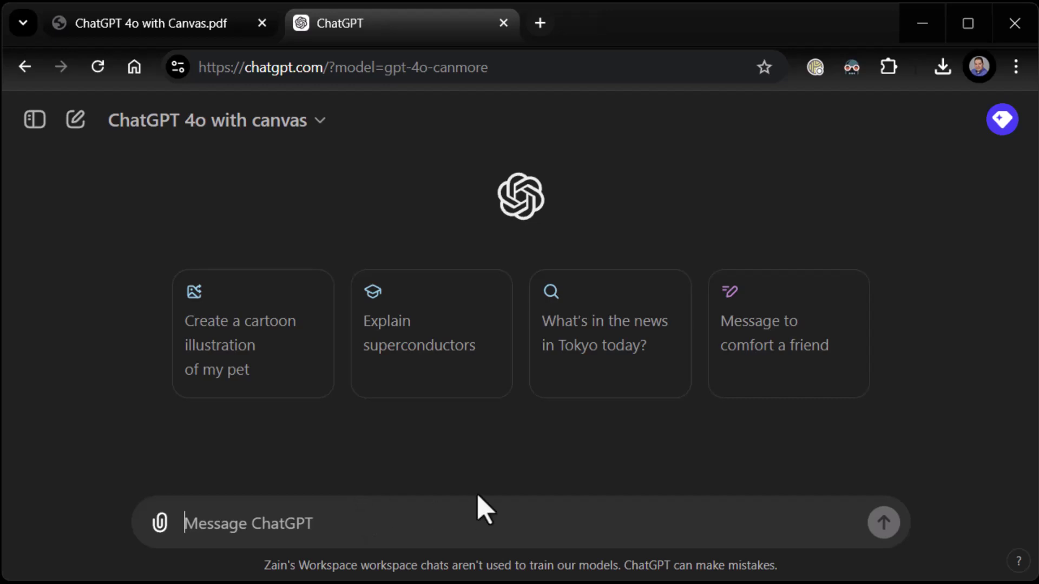
{"action": "type", "text": "Use canvas and give me a quick summary of penguins"}
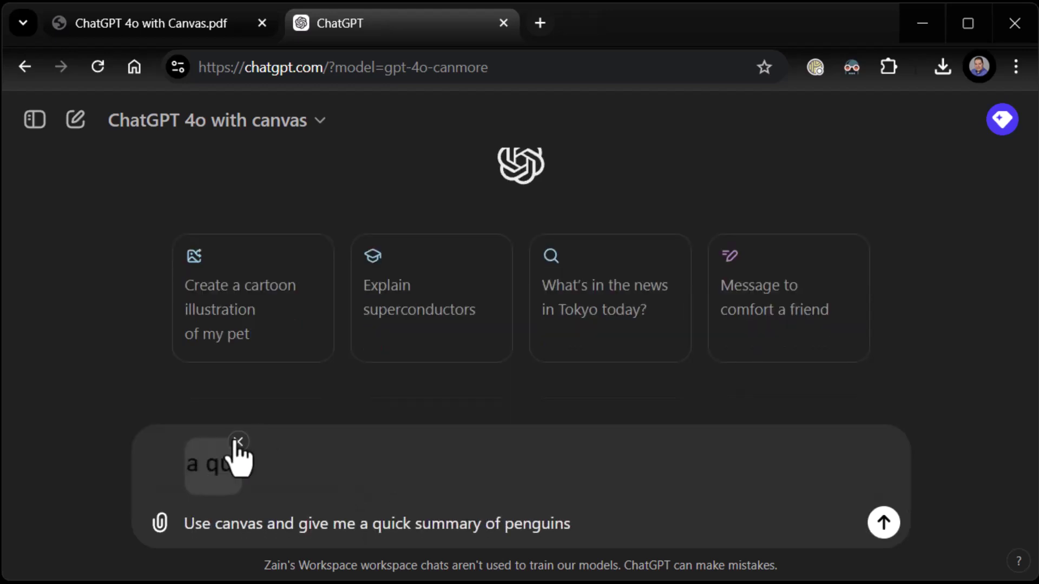
{"action": "left_click", "coordinate": [237, 442]}
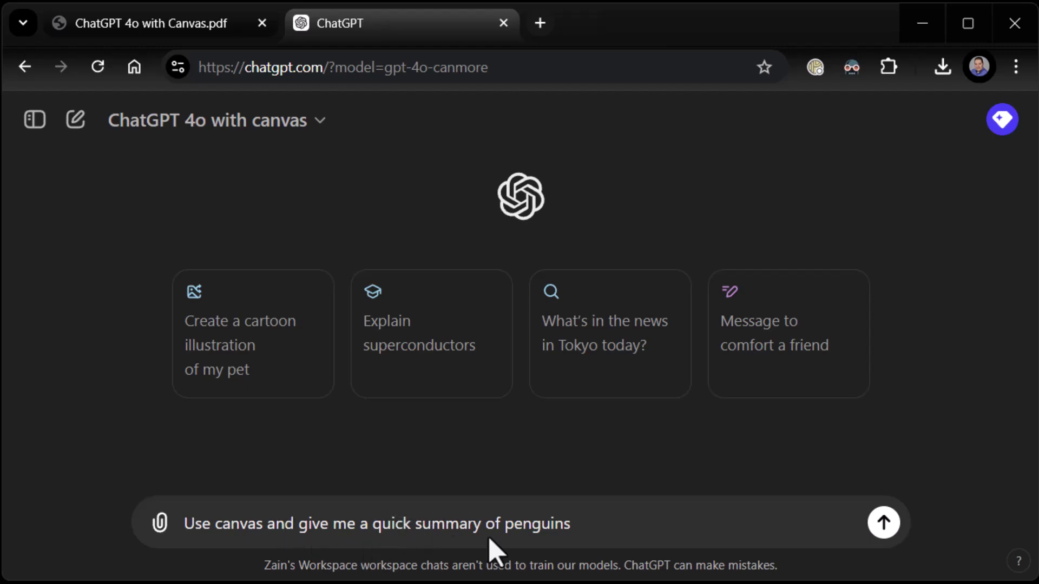
{"action": "left_click", "coordinate": [883, 522]}
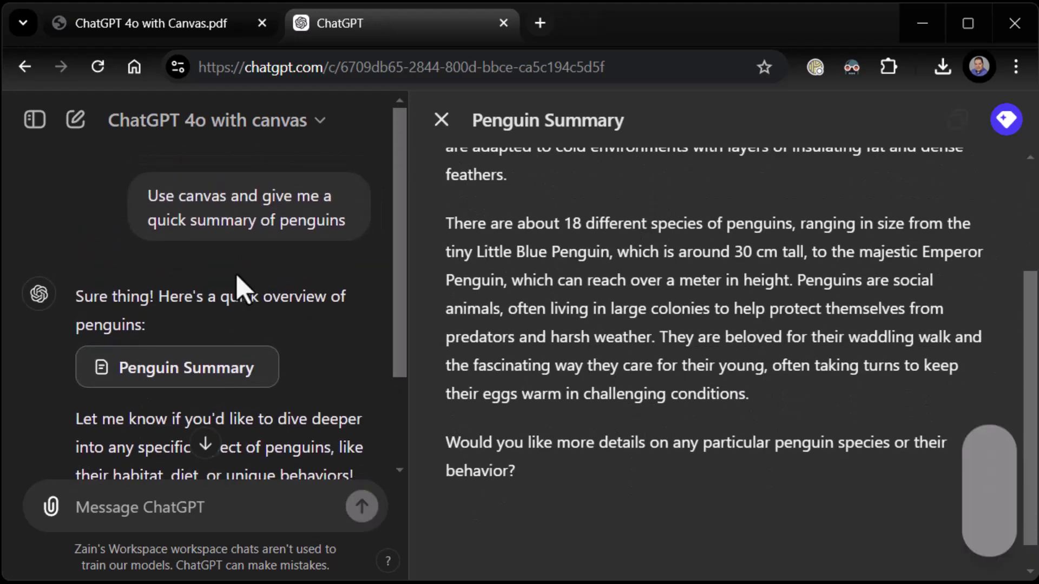
- Scroll the chat and the generated Penguin Summary canvas back to the top
{"action": "scroll", "coordinate": [295, 385], "scroll_direction": "up", "scroll_amount": 2}
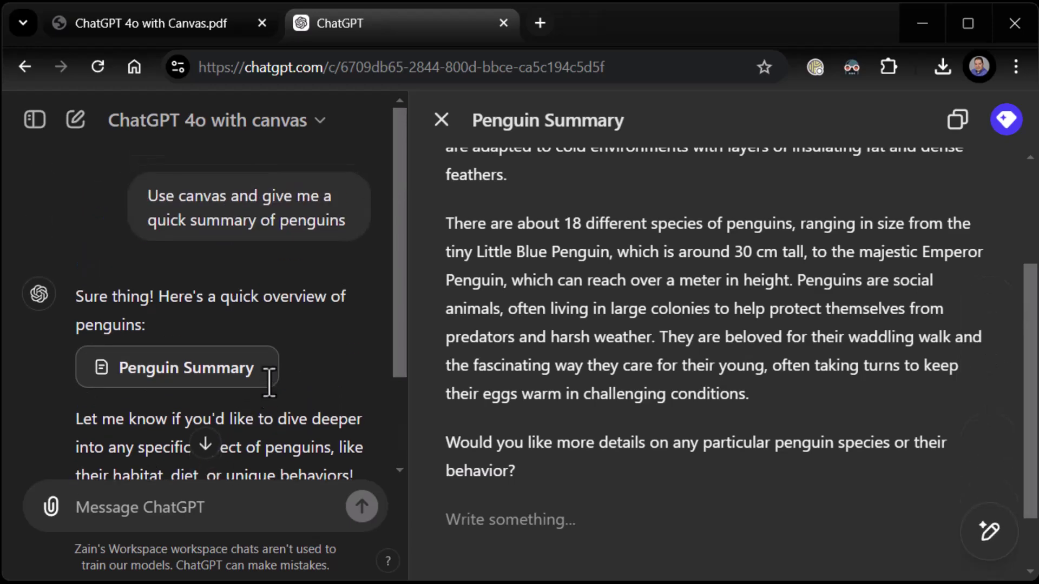
{"action": "scroll", "coordinate": [649, 276], "scroll_direction": "up", "scroll_amount": 3}
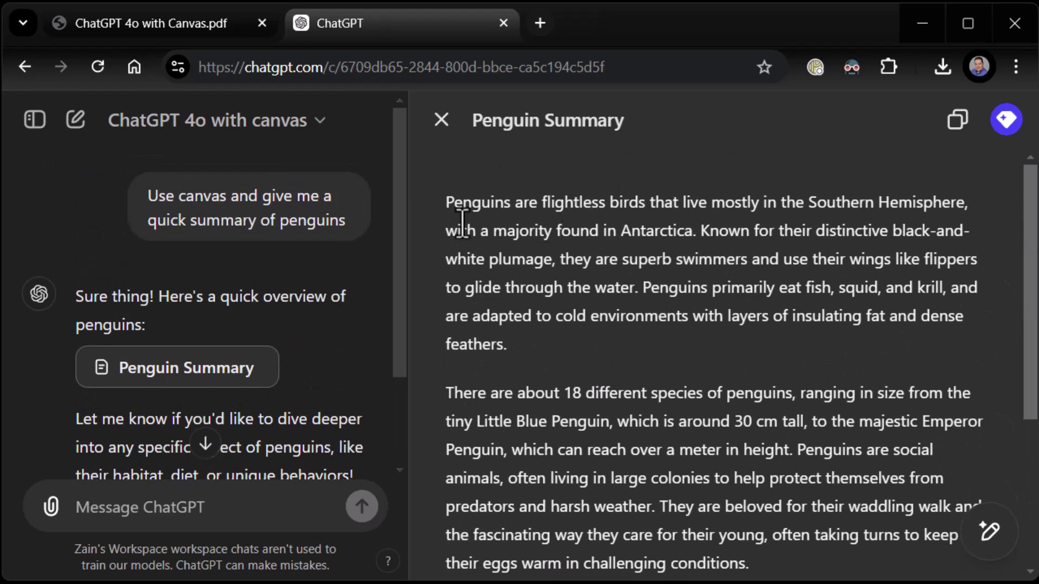
{"action": "scroll", "coordinate": [574, 237], "scroll_direction": "down", "scroll_amount": 3}
{"action": "scroll", "coordinate": [622, 412], "scroll_direction": "up", "scroll_amount": 3}
- Select the first canvas paragraph and ask ChatGPT to 'put more about habitat'
{"action": "left_click_drag", "start_coordinate": [445, 204], "coordinate": [550, 348]}
{"action": "left_click", "coordinate": [517, 386]}
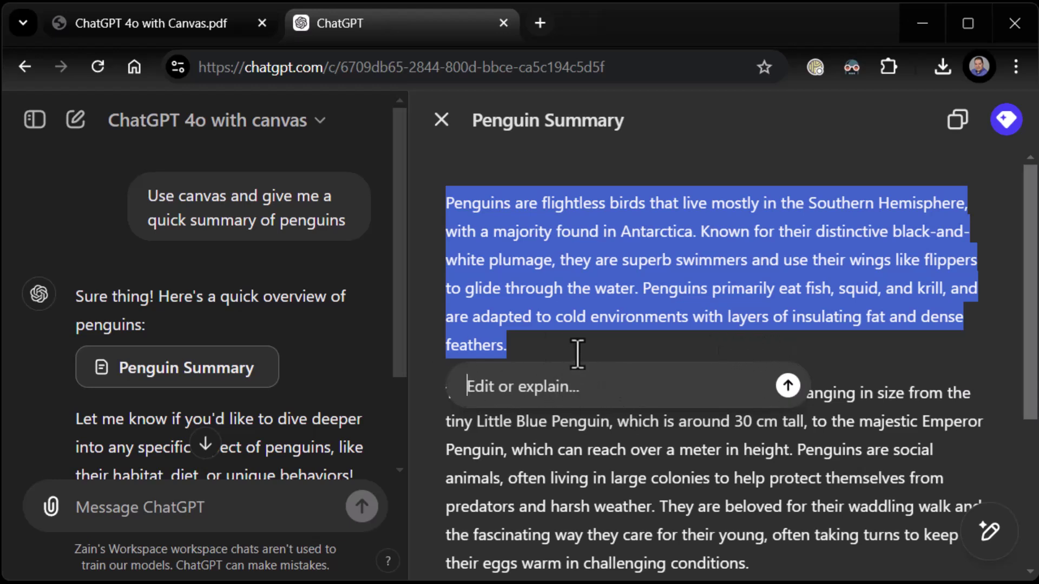
{"action": "type", "text": "put m"}
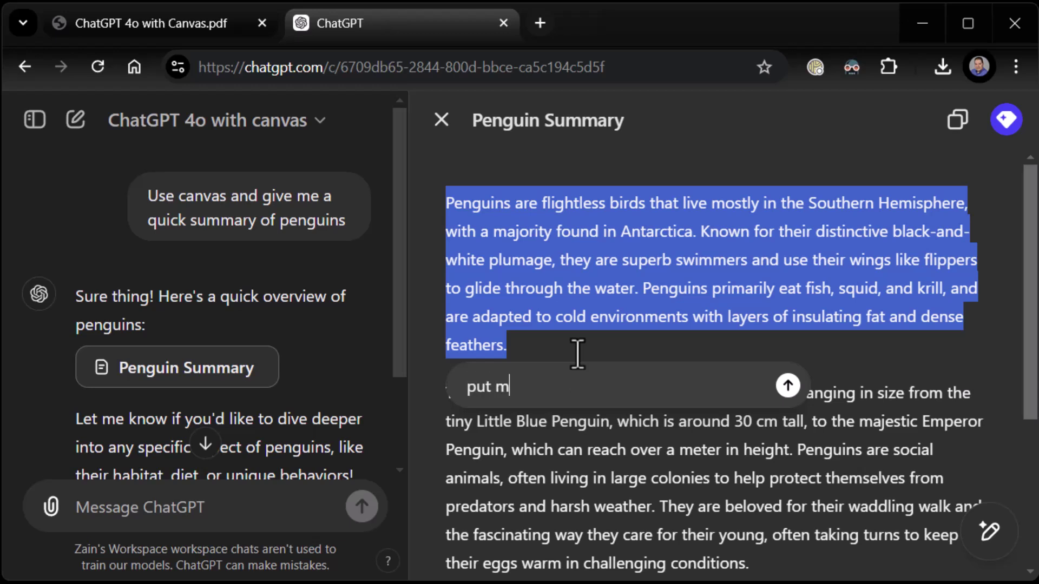
{"action": "type", "text": "roe about"}
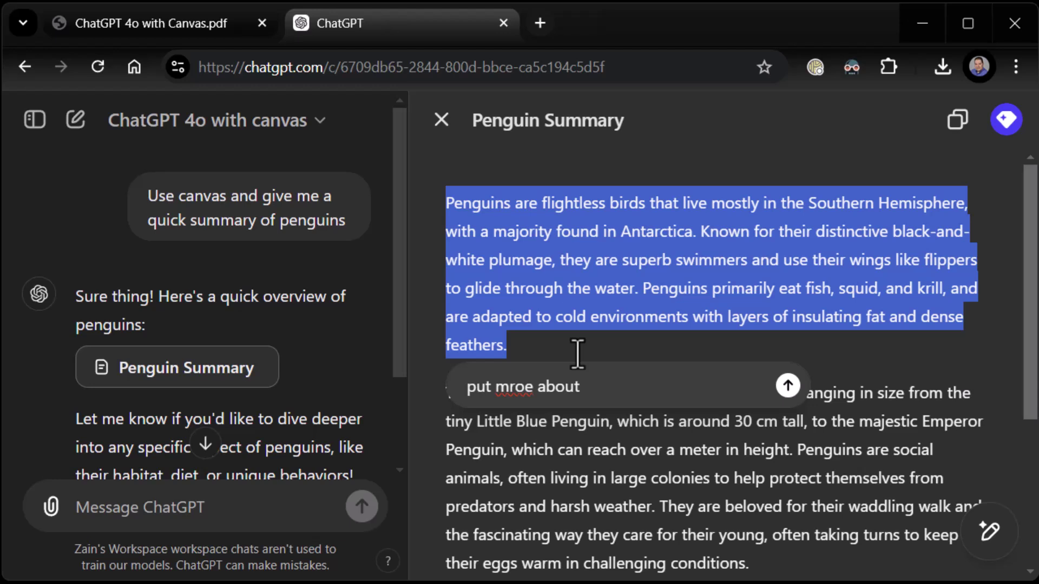
{"action": "key", "text": "BackSpace"}
{"action": "key", "text": "BackSpace"}
{"action": "key", "text": "BackSpace"}
{"action": "key", "text": "BackSpace"}
{"action": "key", "text": "BackSpace"}
{"action": "key", "text": "BackSpace"}
{"action": "key", "text": "BackSpace"}
{"action": "key", "text": "BackSpace"}
{"action": "key", "text": "BackSpace"}
{"action": "type", "text": "ore aa"}
{"action": "key", "text": "BackSpace"}
{"action": "type", "text": "bout"}
{"action": "key", "text": "Return"}
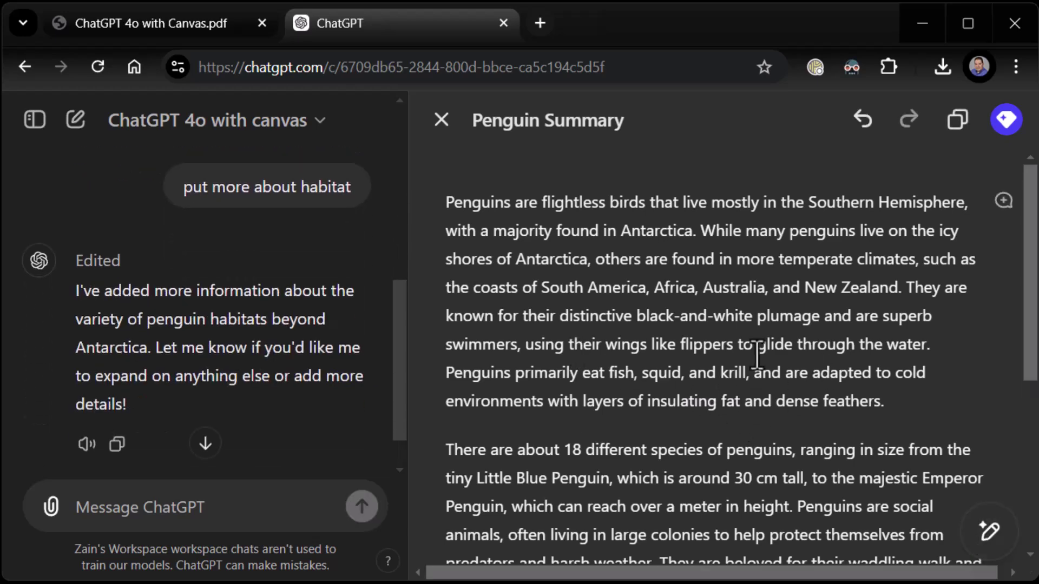
- Request suggested edits on the 18-species paragraph and scroll through the three comments
{"action": "scroll", "coordinate": [601, 398], "scroll_direction": "down", "scroll_amount": 3}
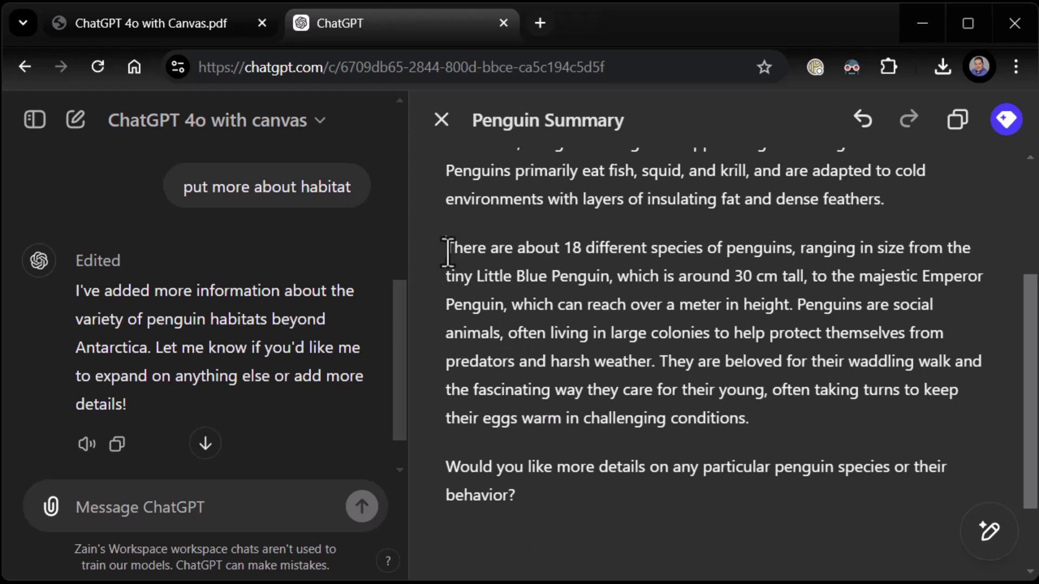
{"action": "left_click_drag", "start_coordinate": [446, 248], "coordinate": [784, 419]}
{"action": "mouse_move", "coordinate": [992, 538]}
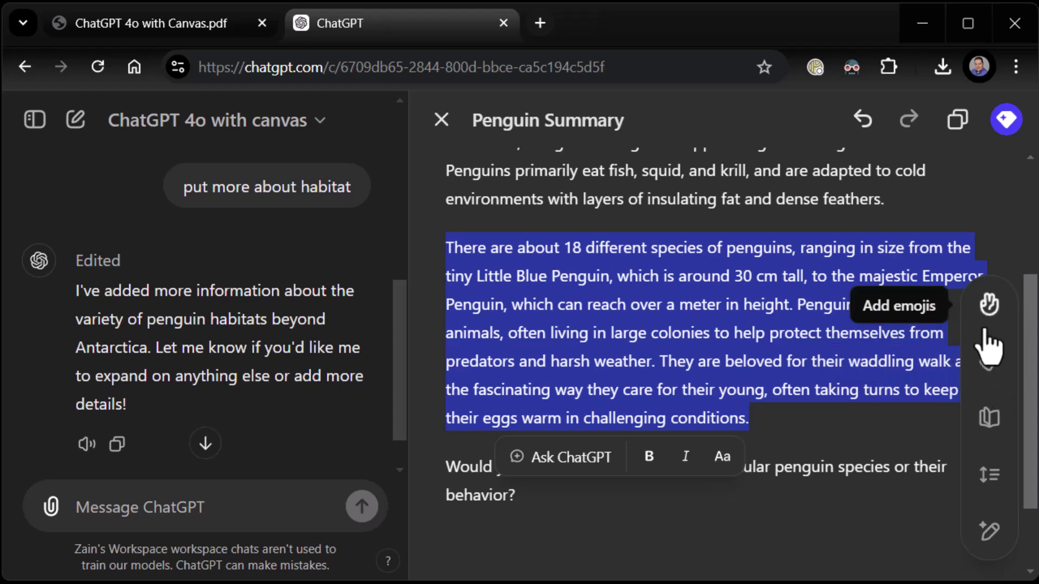
{"action": "left_click", "coordinate": [993, 534]}
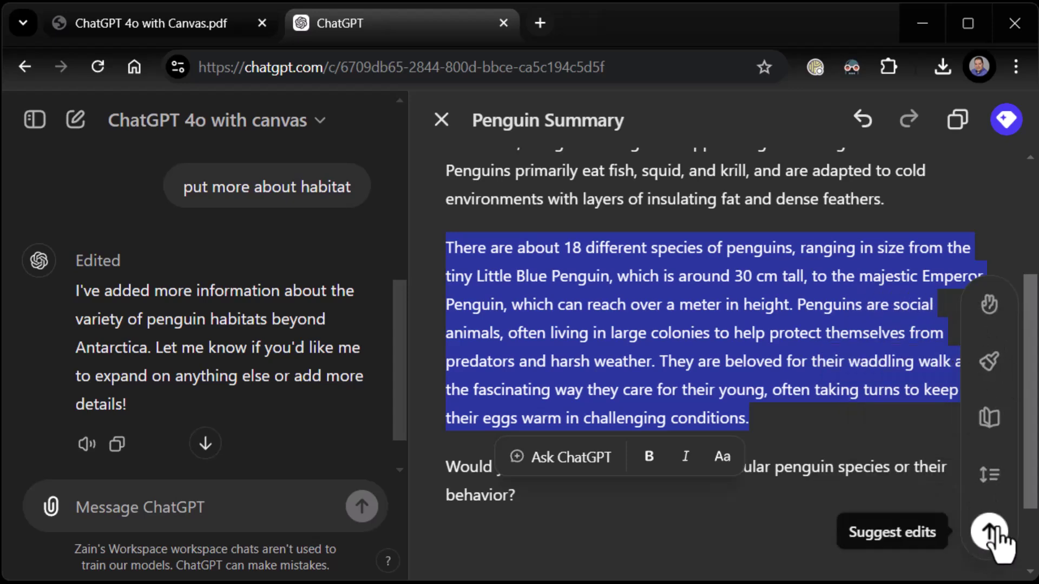
{"action": "left_click", "coordinate": [991, 533]}
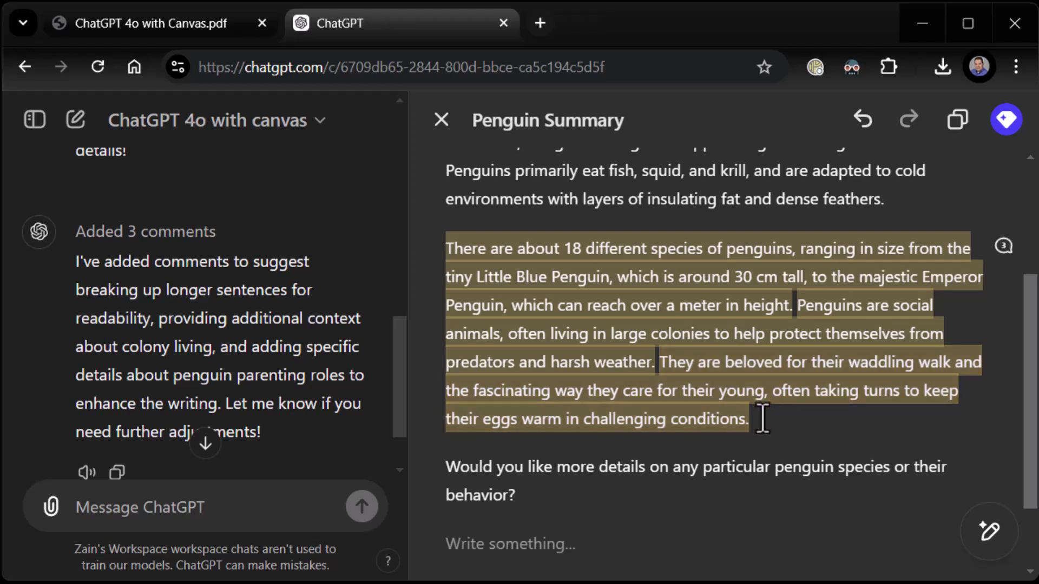
{"action": "scroll", "coordinate": [121, 282], "scroll_direction": "down", "scroll_amount": 2}
{"action": "scroll", "coordinate": [126, 297], "scroll_direction": "up", "scroll_amount": 2}
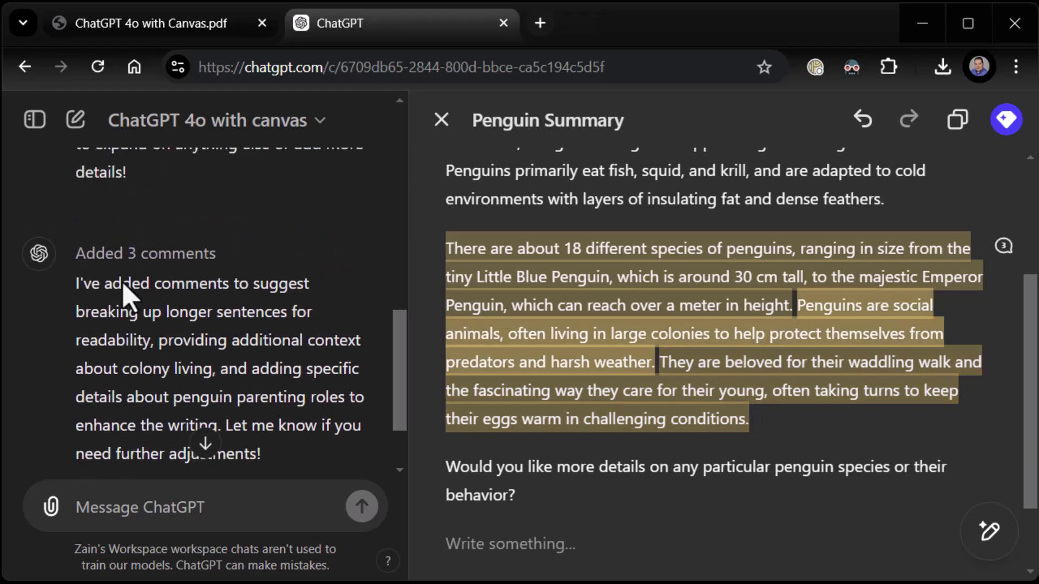
{"action": "scroll", "coordinate": [179, 295], "scroll_direction": "down", "scroll_amount": 2}
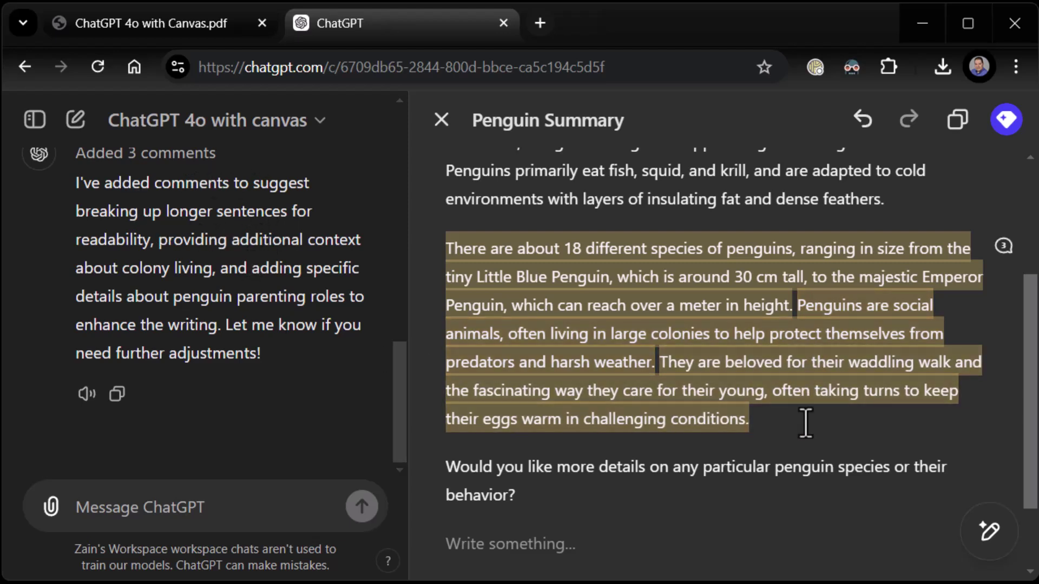
- Apply all three suggestions: split the long sentence, add colony benefits, and name the egg-tending parent
{"action": "left_click", "coordinate": [1000, 250]}
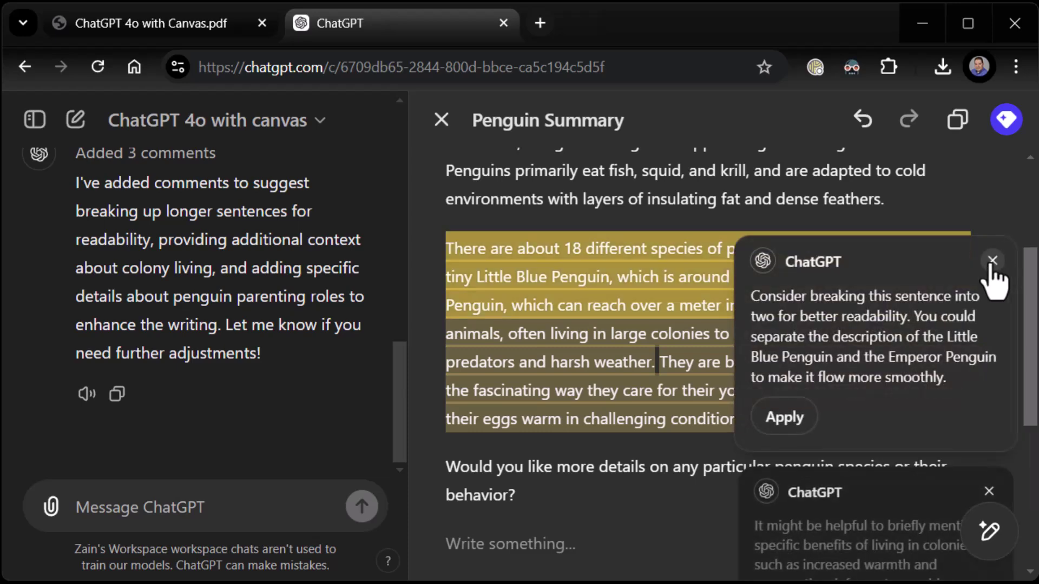
{"action": "scroll", "coordinate": [920, 308], "scroll_direction": "down", "scroll_amount": 6}
{"action": "scroll", "coordinate": [923, 324], "scroll_direction": "up", "scroll_amount": 6}
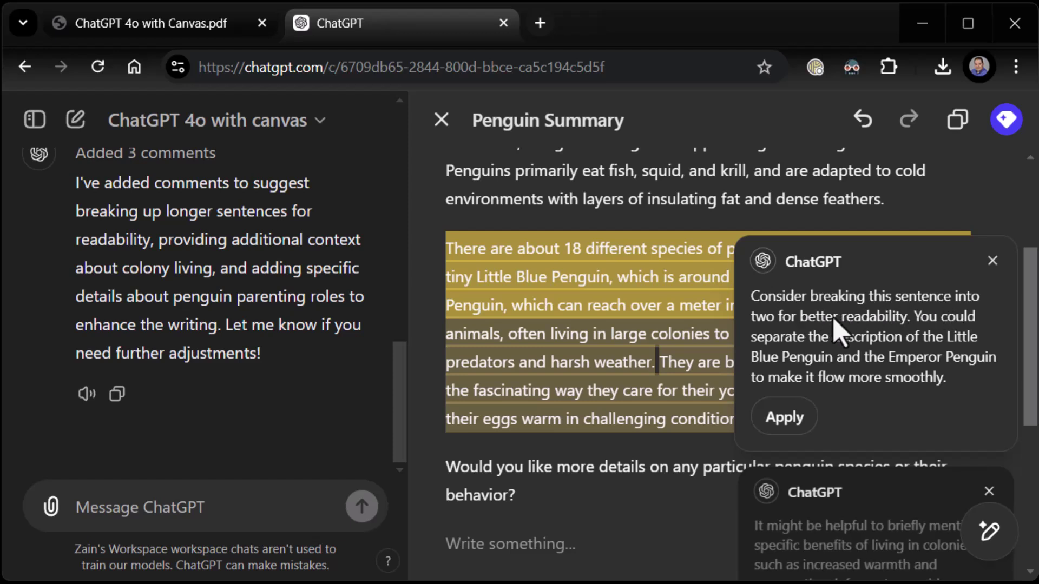
{"action": "left_click", "coordinate": [784, 417]}
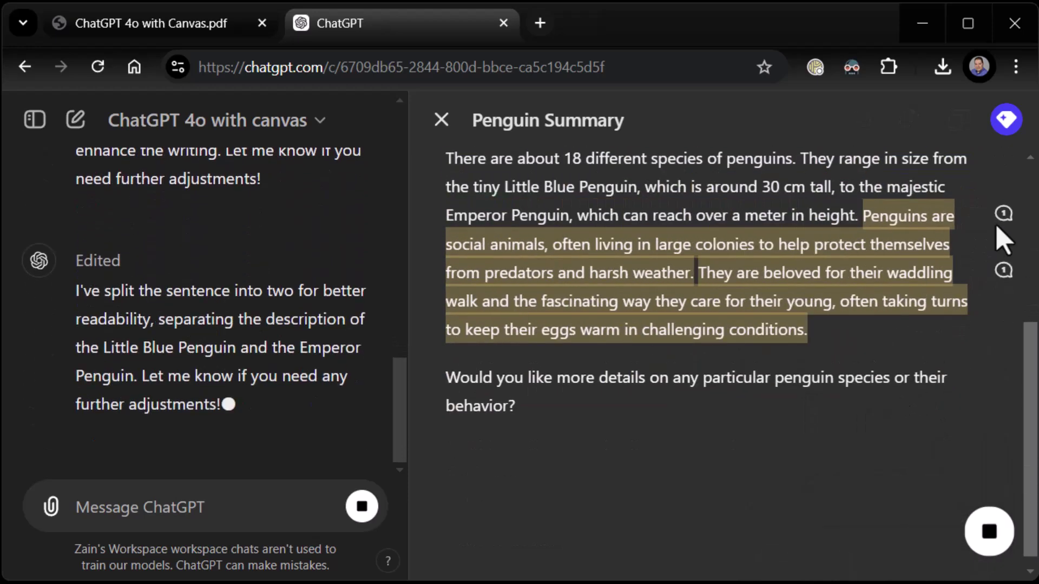
{"action": "left_click", "coordinate": [1002, 218]}
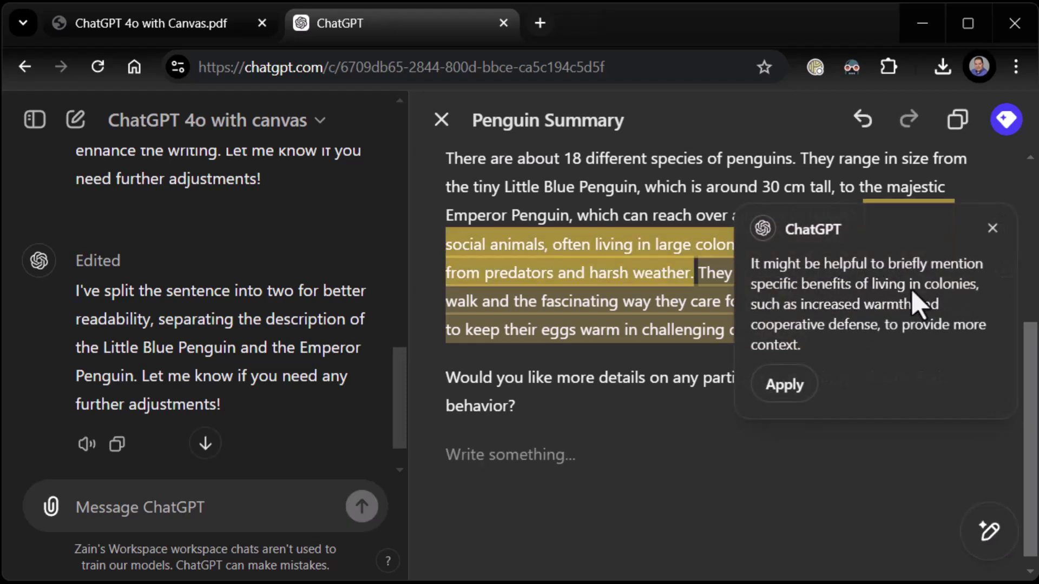
{"action": "left_click", "coordinate": [778, 388]}
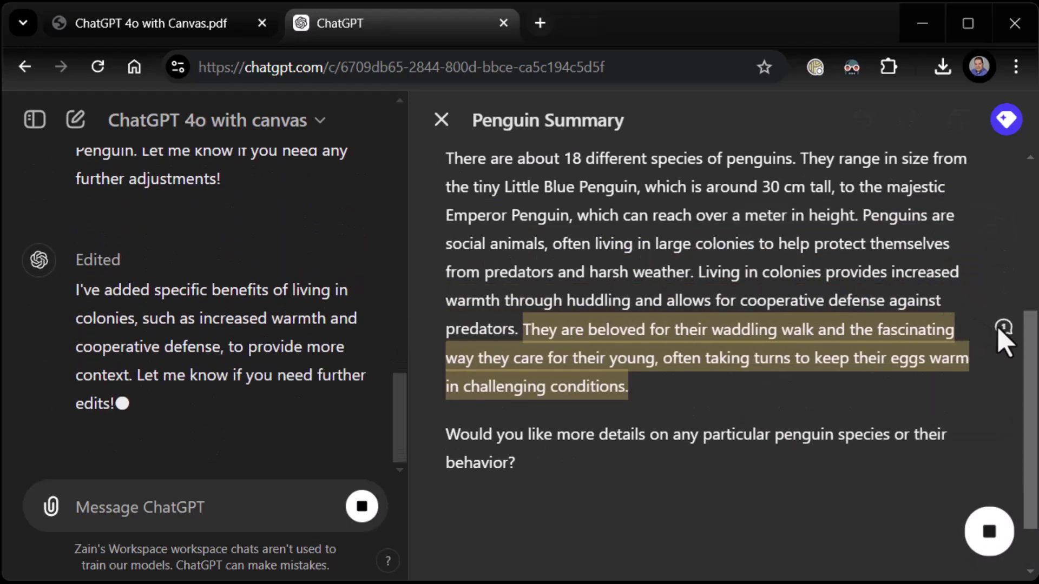
{"action": "left_click", "coordinate": [1003, 328]}
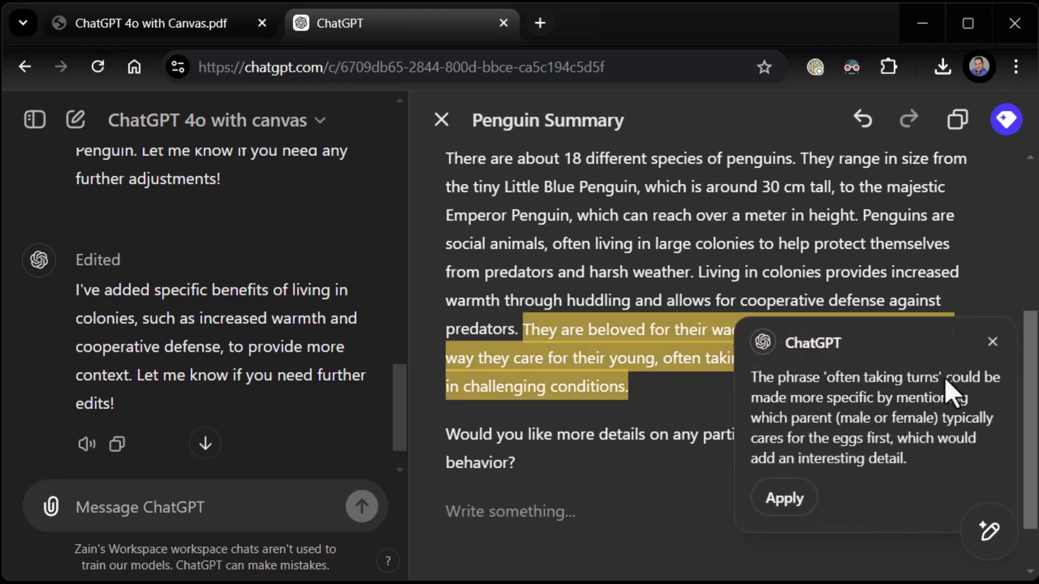
{"action": "left_click", "coordinate": [785, 500]}
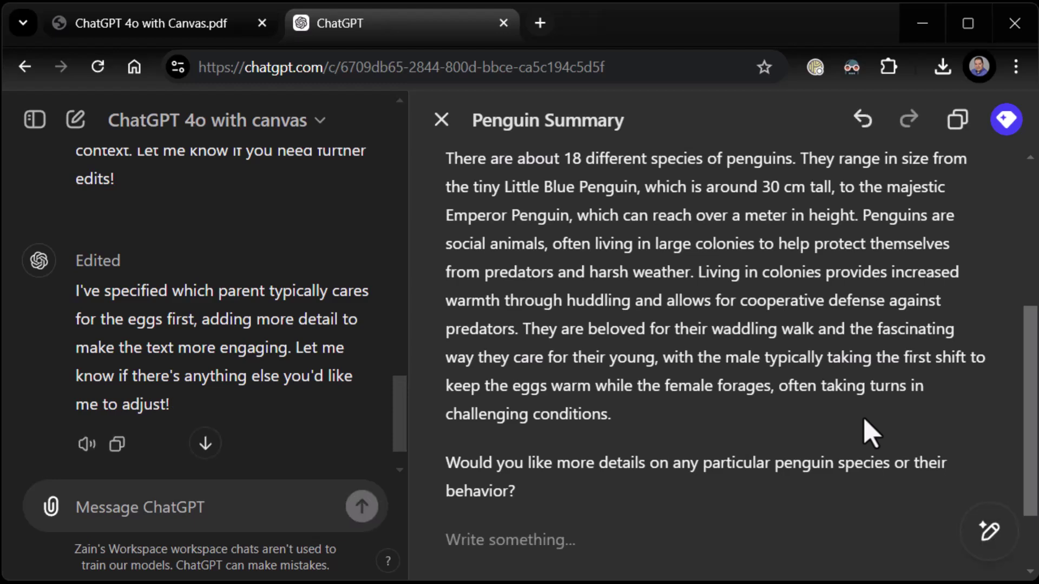
{"action": "scroll", "coordinate": [534, 379], "scroll_direction": "up", "scroll_amount": 2}
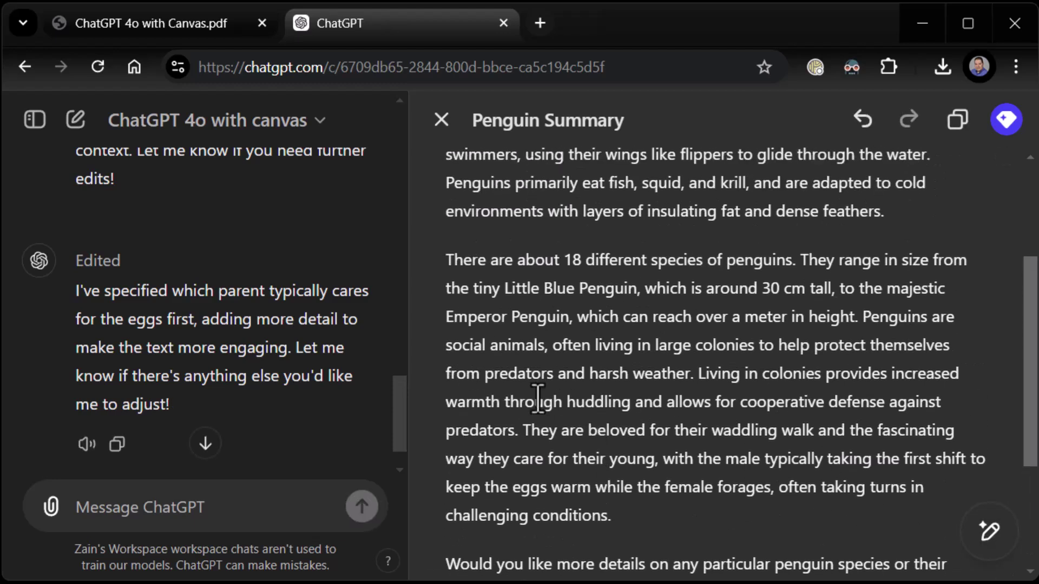
- Lengthen the species paragraph's opening sentences with the Longer length setting
{"action": "left_click_drag", "start_coordinate": [471, 260], "coordinate": [860, 316]}
{"action": "mouse_move", "coordinate": [989, 533]}
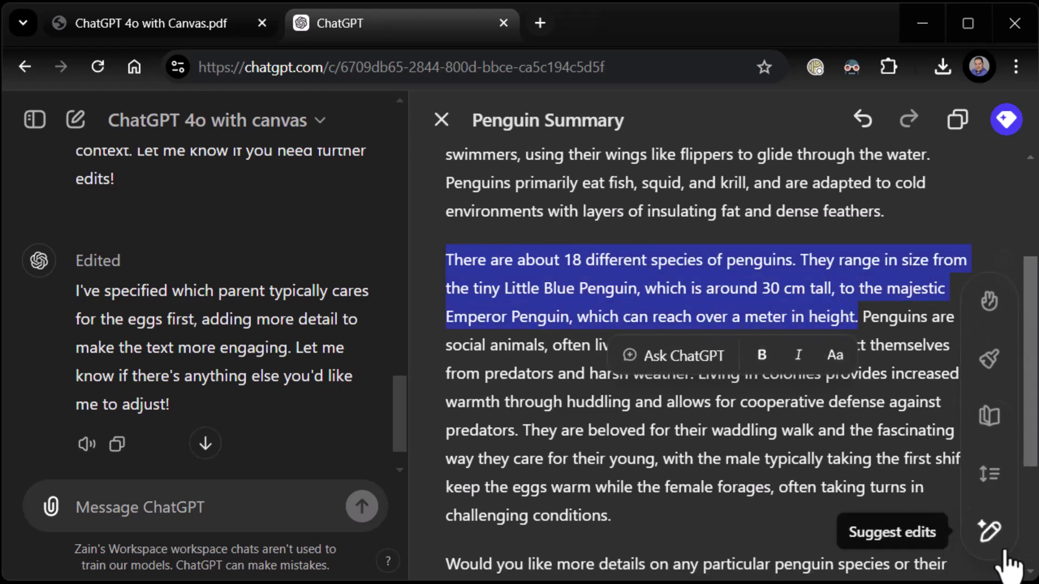
{"action": "left_click", "coordinate": [990, 483]}
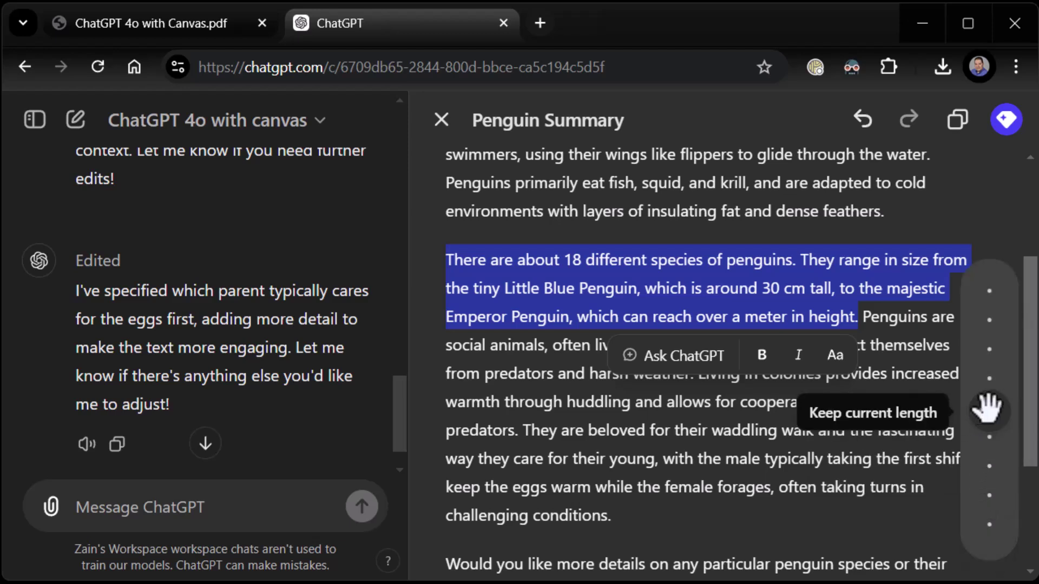
{"action": "left_click_drag", "start_coordinate": [986, 411], "coordinate": [995, 374]}
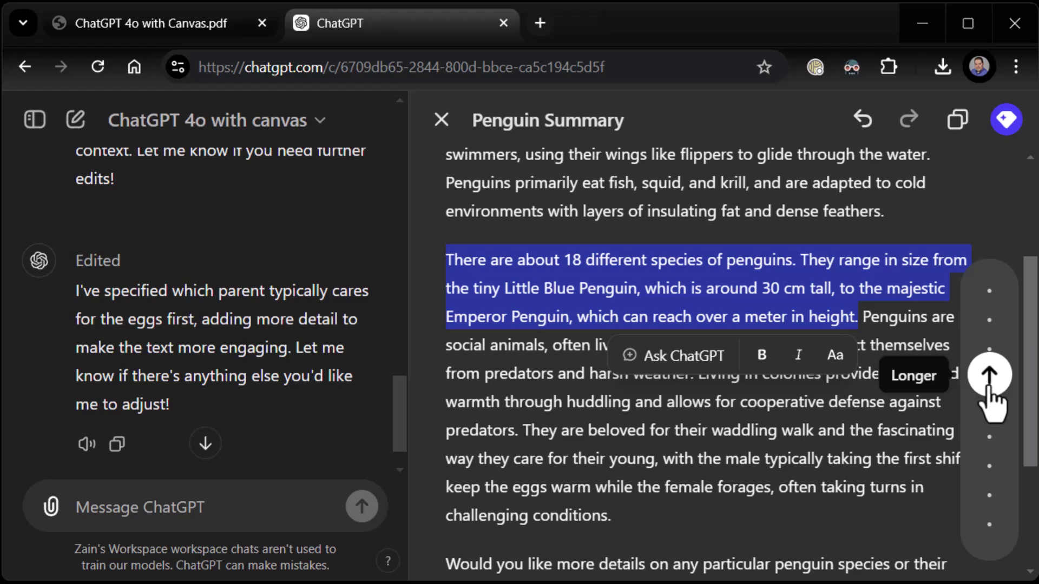
{"action": "left_click", "coordinate": [989, 375]}
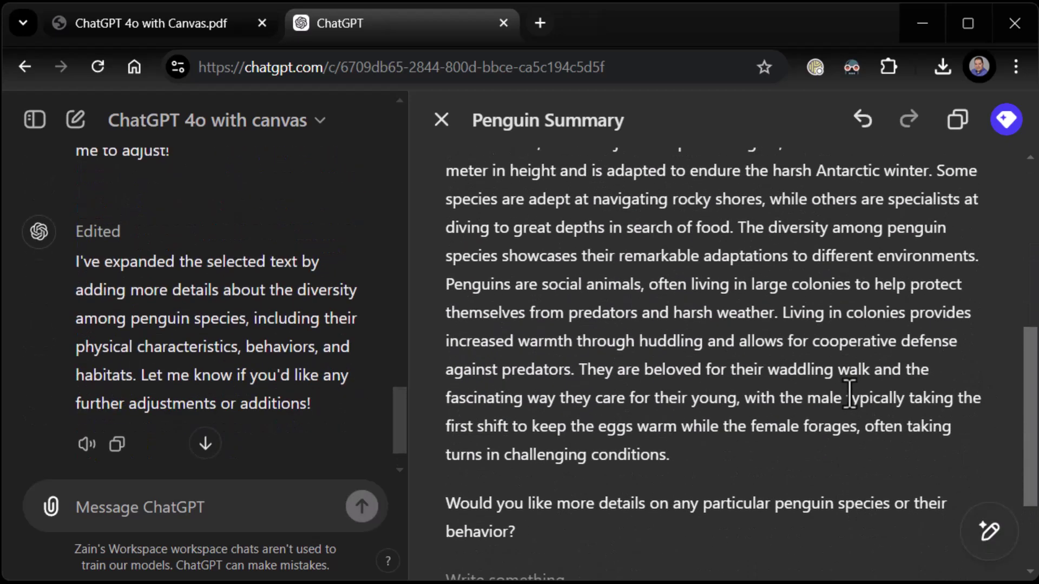
- Replace words with emojis in the sentences from 'They are beloved' to 'challenging conditions.'
{"action": "left_click_drag", "start_coordinate": [578, 372], "coordinate": [698, 459]}
{"action": "mouse_move", "coordinate": [996, 532]}
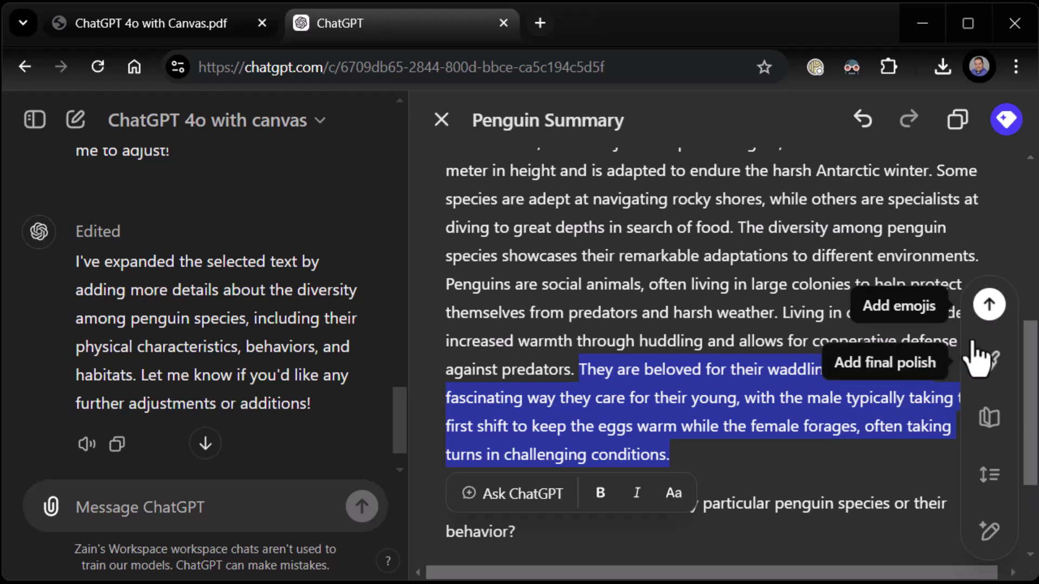
{"action": "left_click", "coordinate": [987, 319]}
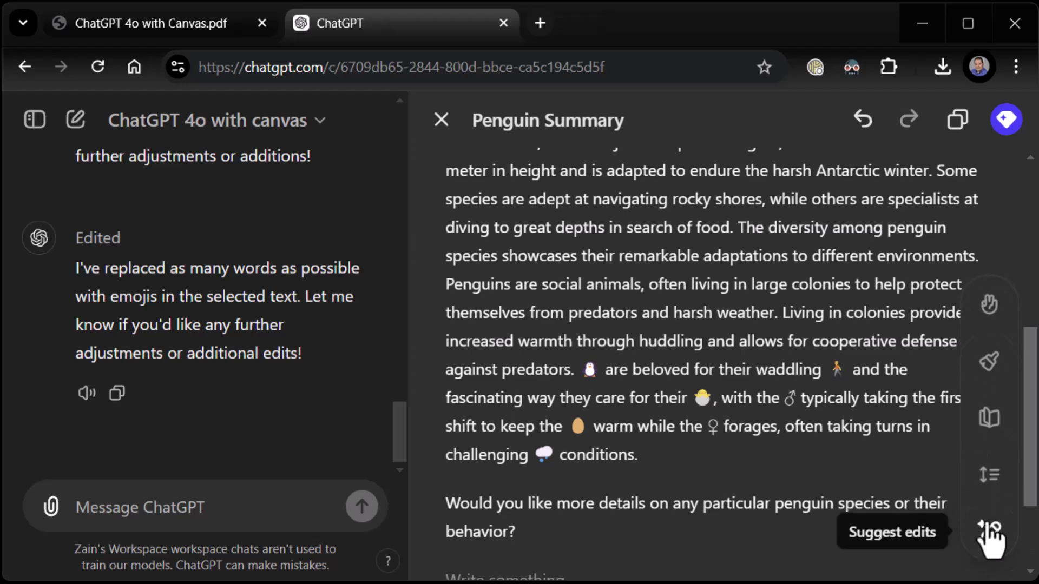
- Apply Add final polish to the entire Penguin Summary document
{"action": "scroll", "coordinate": [596, 338], "scroll_direction": "up", "scroll_amount": 10}
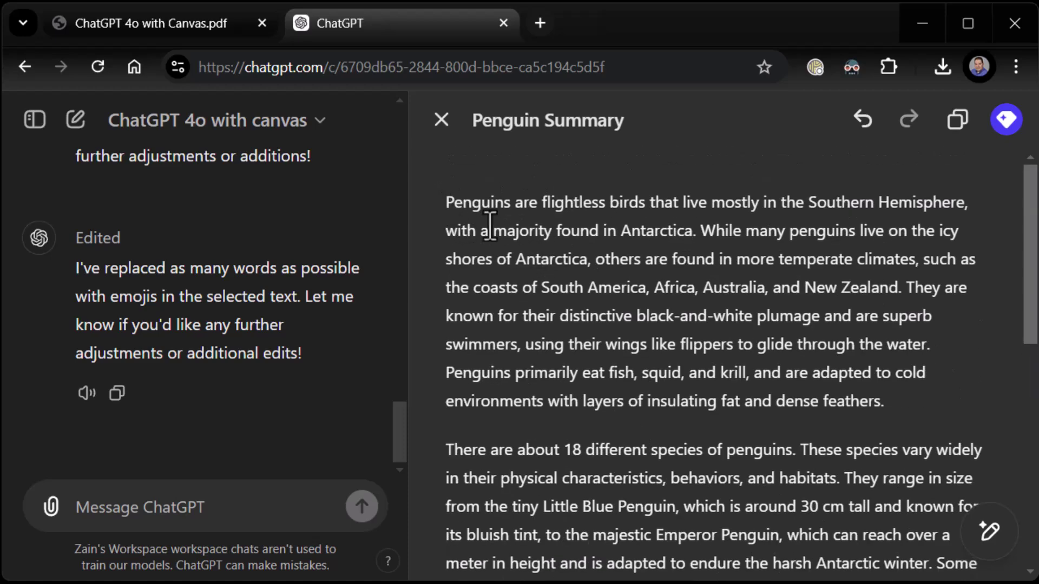
{"action": "key", "text": "ctrl+a"}
{"action": "scroll", "coordinate": [797, 348], "scroll_direction": "down", "scroll_amount": 15}
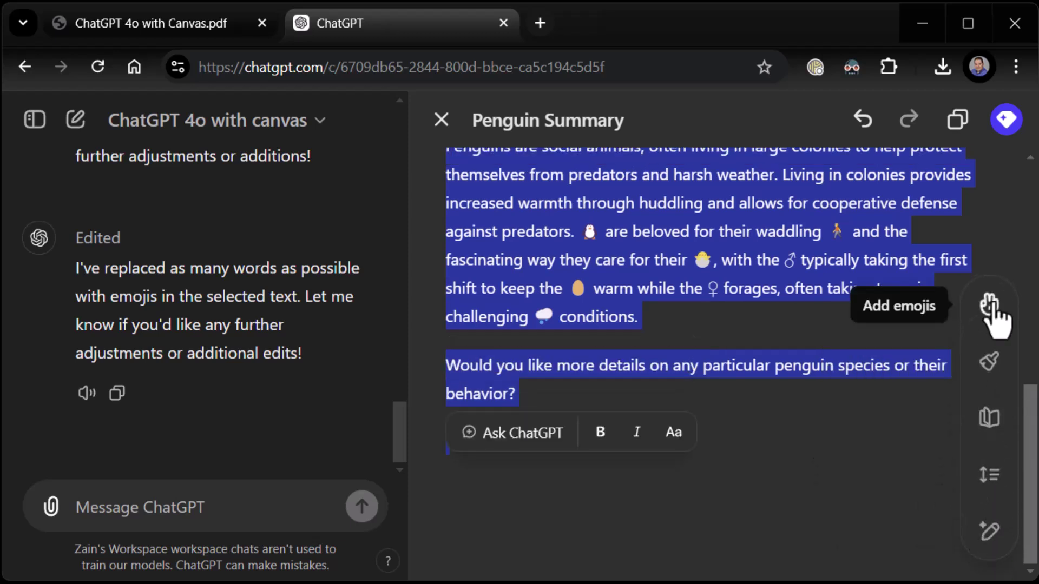
{"action": "left_click", "coordinate": [990, 373]}
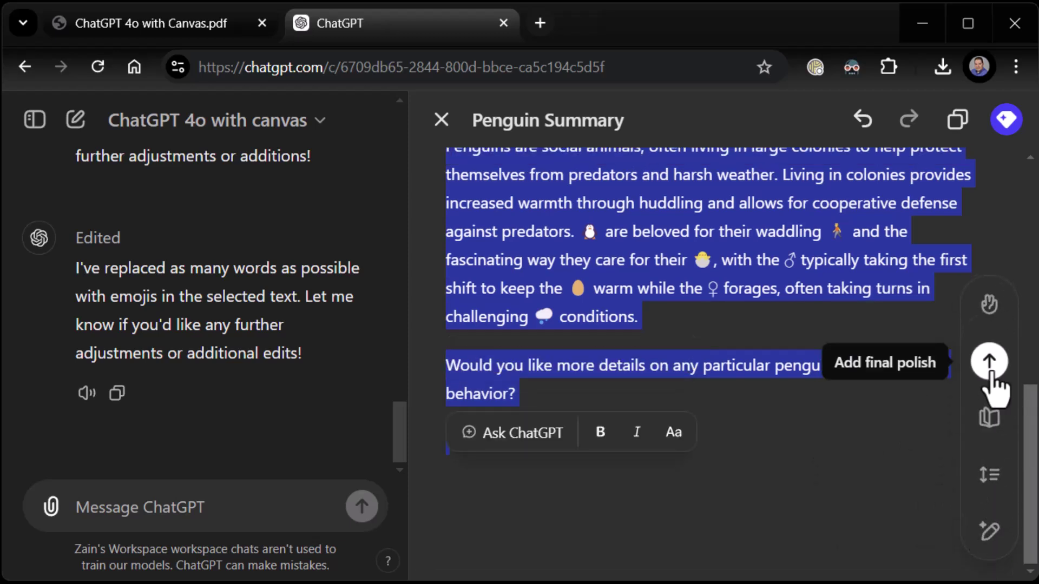
{"action": "left_click", "coordinate": [991, 370]}
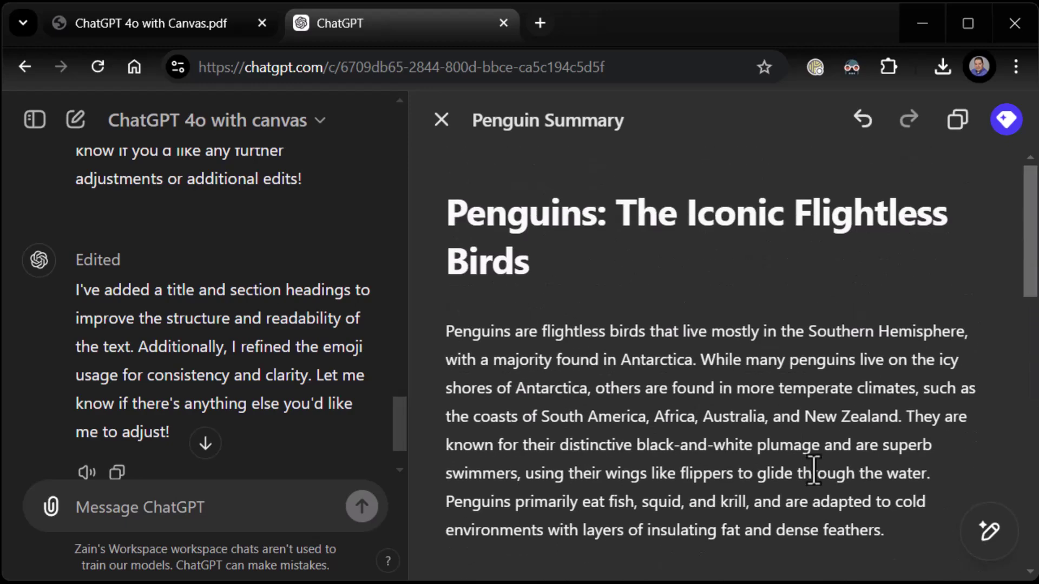
- Scroll through the polished summary to review its new title and section headings
{"action": "scroll", "coordinate": [814, 469], "scroll_direction": "down", "scroll_amount": 4}
{"action": "scroll", "coordinate": [812, 476], "scroll_direction": "down", "scroll_amount": 10}
{"action": "scroll", "coordinate": [806, 489], "scroll_direction": "up", "scroll_amount": 11}
{"action": "scroll", "coordinate": [531, 329], "scroll_direction": "up", "scroll_amount": 3}
{"action": "scroll", "coordinate": [596, 274], "scroll_direction": "down", "scroll_amount": 3}
{"action": "scroll", "coordinate": [450, 254], "scroll_direction": "up", "scroll_amount": 3}
{"action": "scroll", "coordinate": [527, 270], "scroll_direction": "down", "scroll_amount": 15}
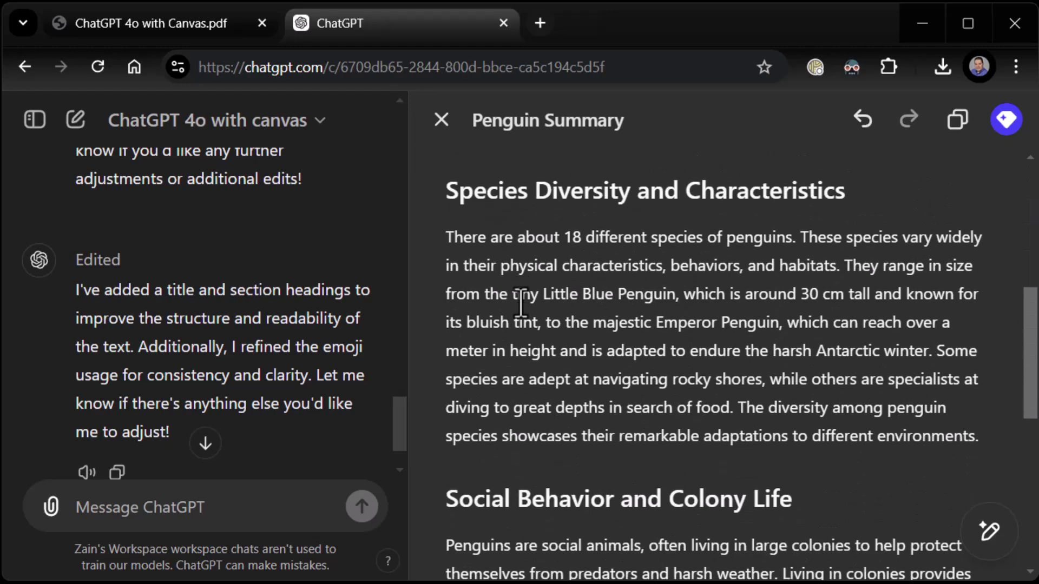
{"action": "scroll", "coordinate": [518, 325], "scroll_direction": "up", "scroll_amount": 15}
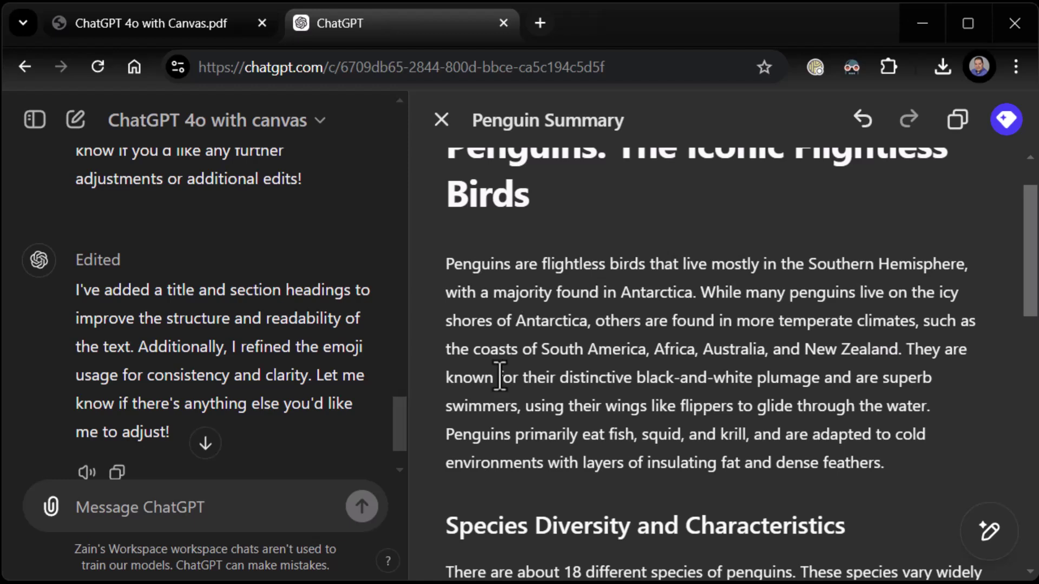
{"action": "mouse_move", "coordinate": [991, 533]}
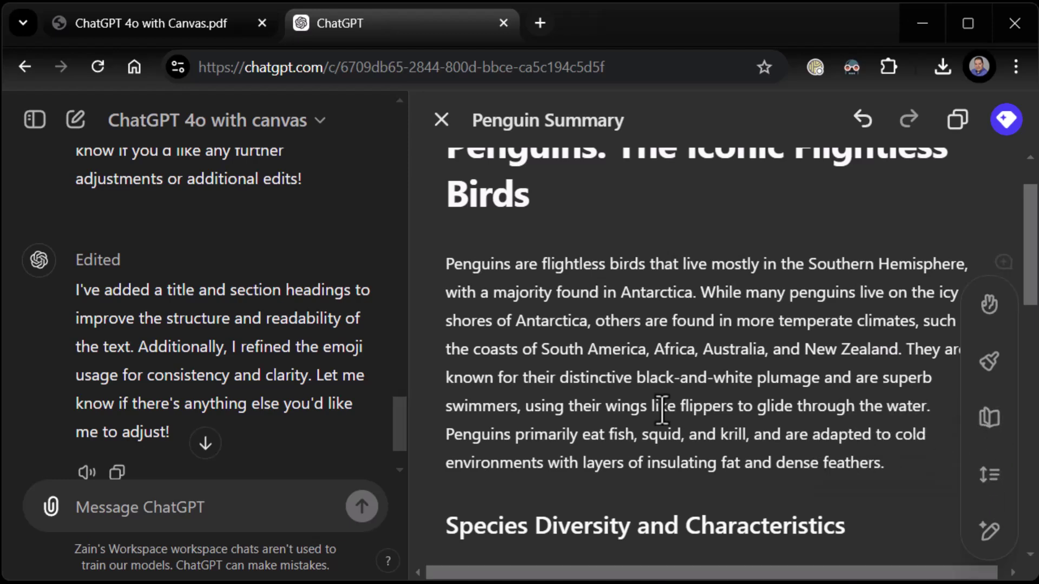
- Set the introductory paragraph to Graduate School reading level and review the rewritten text
{"action": "left_click_drag", "start_coordinate": [454, 265], "coordinate": [899, 459]}
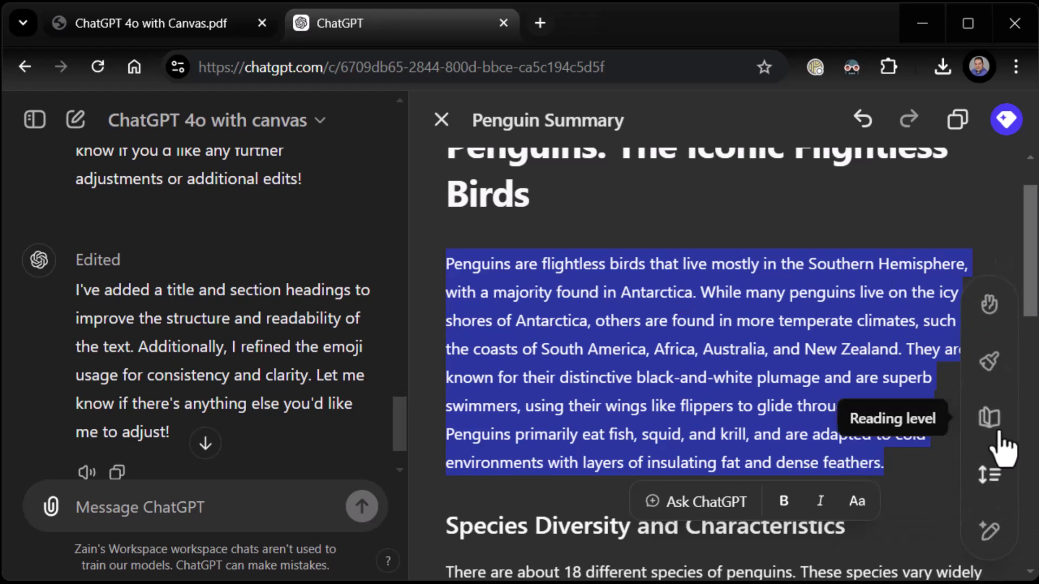
{"action": "left_click", "coordinate": [988, 417]}
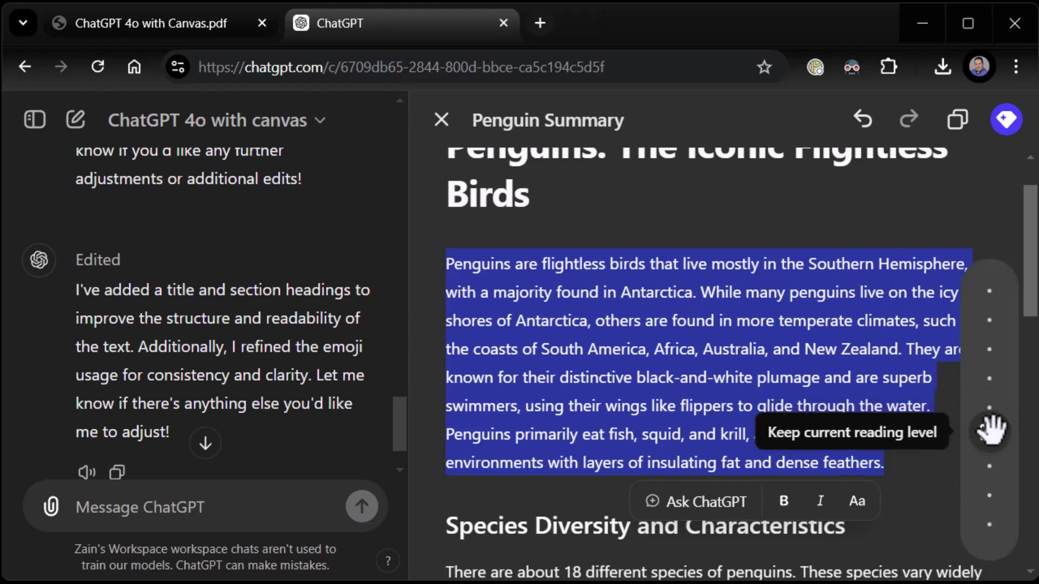
{"action": "left_click_drag", "start_coordinate": [990, 430], "coordinate": [993, 273]}
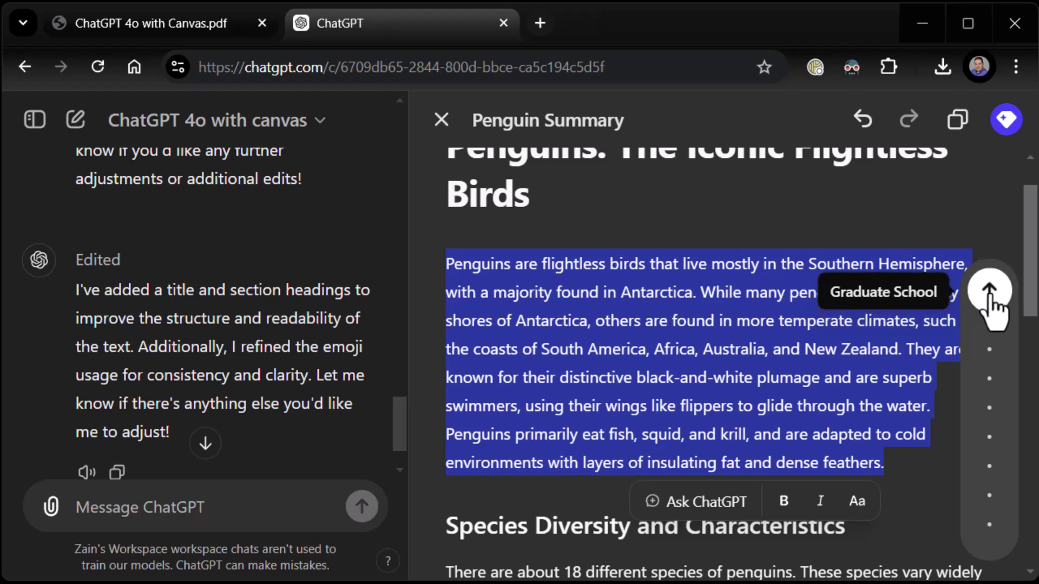
{"action": "left_click", "coordinate": [990, 290]}
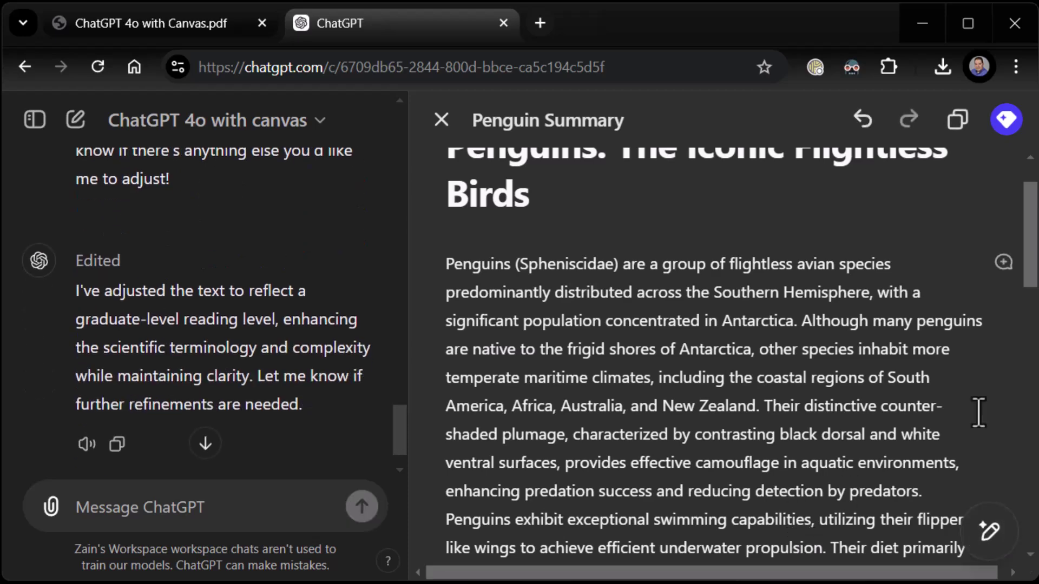
{"action": "left_click", "coordinate": [1003, 268]}
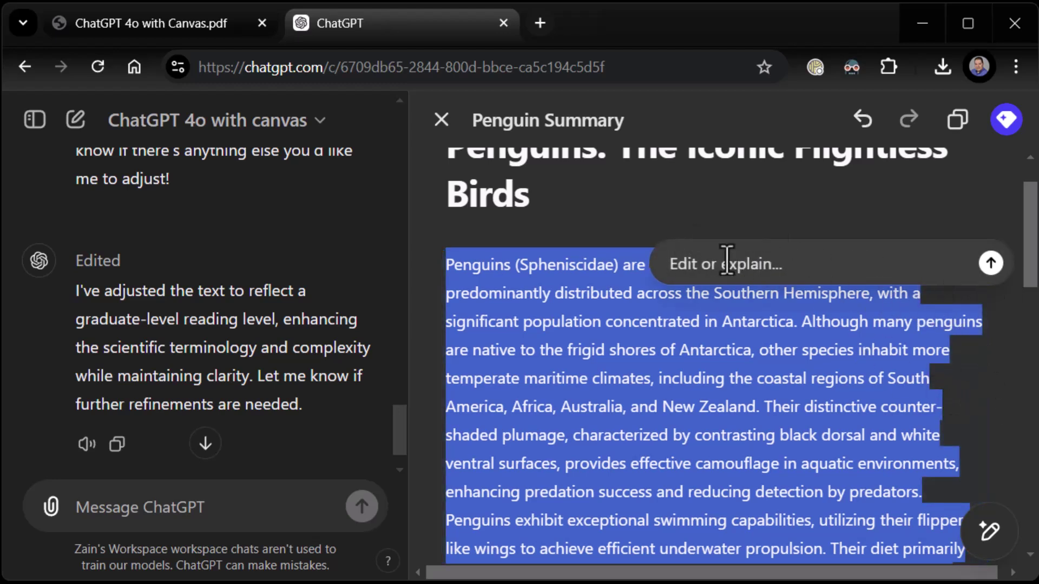
{"action": "left_click", "coordinate": [968, 424]}
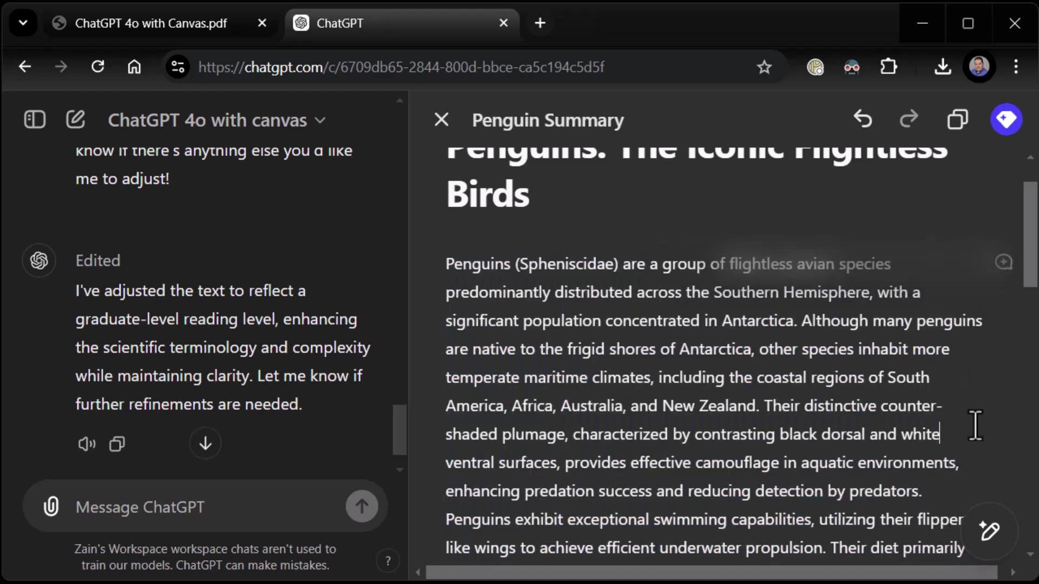
{"action": "scroll", "coordinate": [698, 274], "scroll_direction": "down", "scroll_amount": 15}
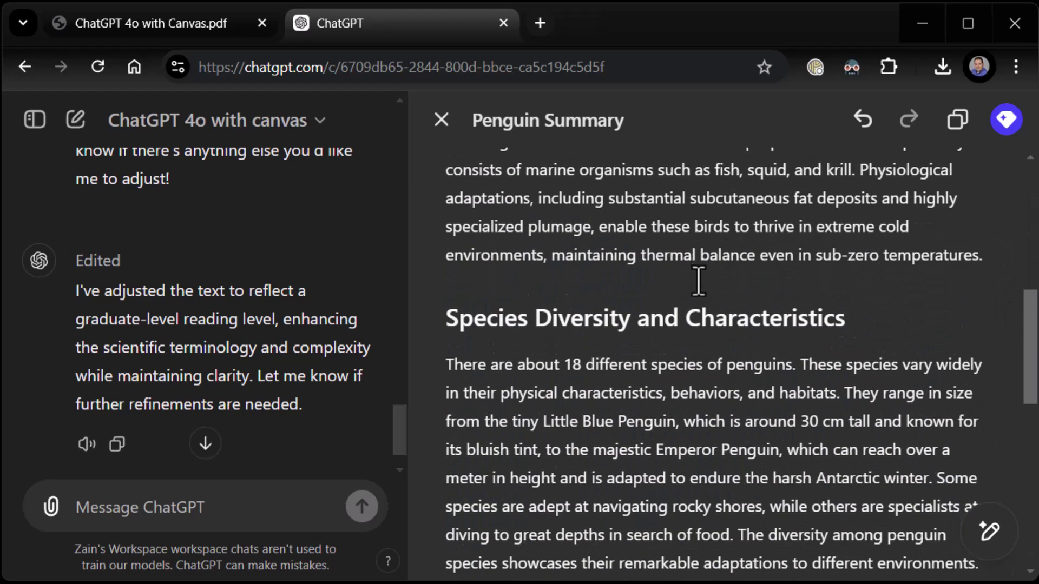
{"action": "scroll", "coordinate": [694, 293], "scroll_direction": "up", "scroll_amount": 15}
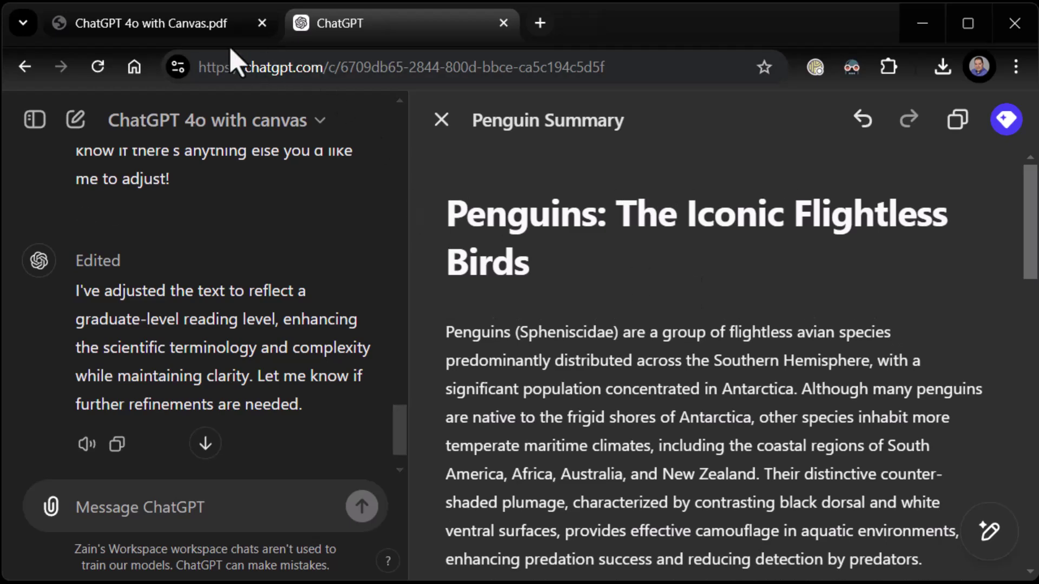
- In the ChatGPT 4o with Canvas.pdf deck, advance through pages 17 and 18 to page 19
{"action": "left_click", "coordinate": [192, 27]}
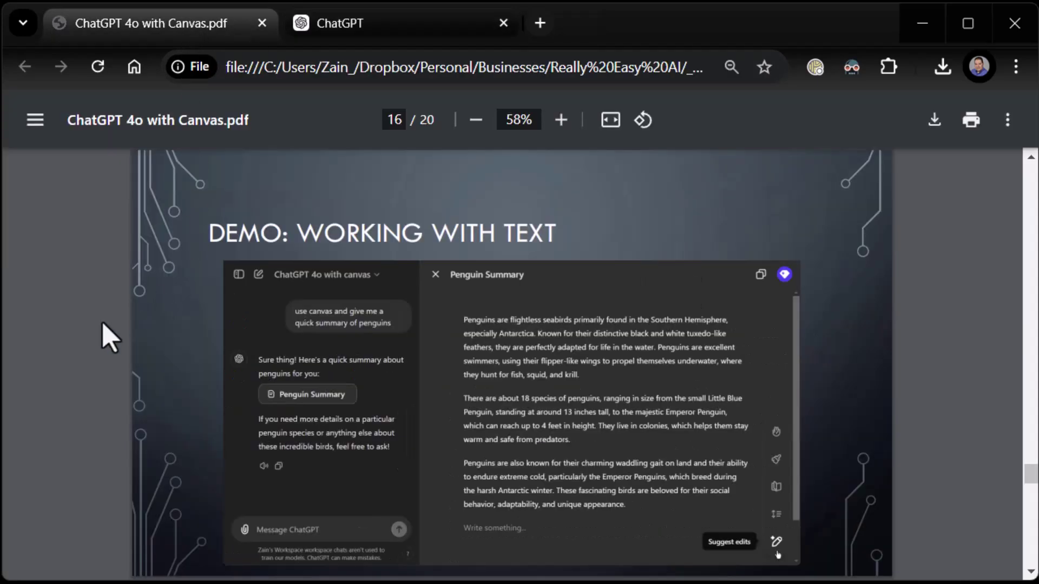
{"action": "key", "text": "Right"}
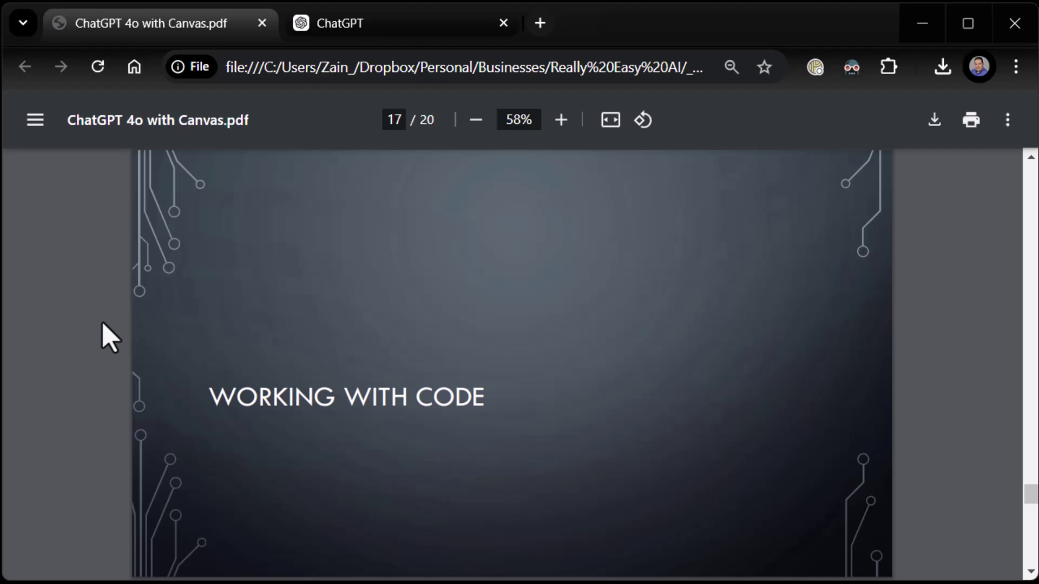
{"action": "key", "text": "Right"}
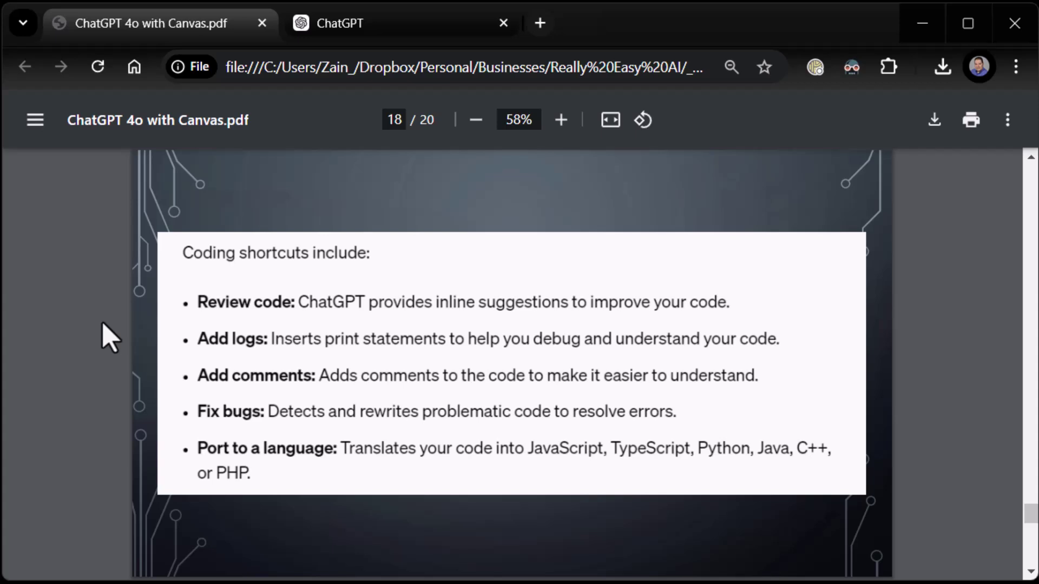
{"action": "key", "text": "Right"}
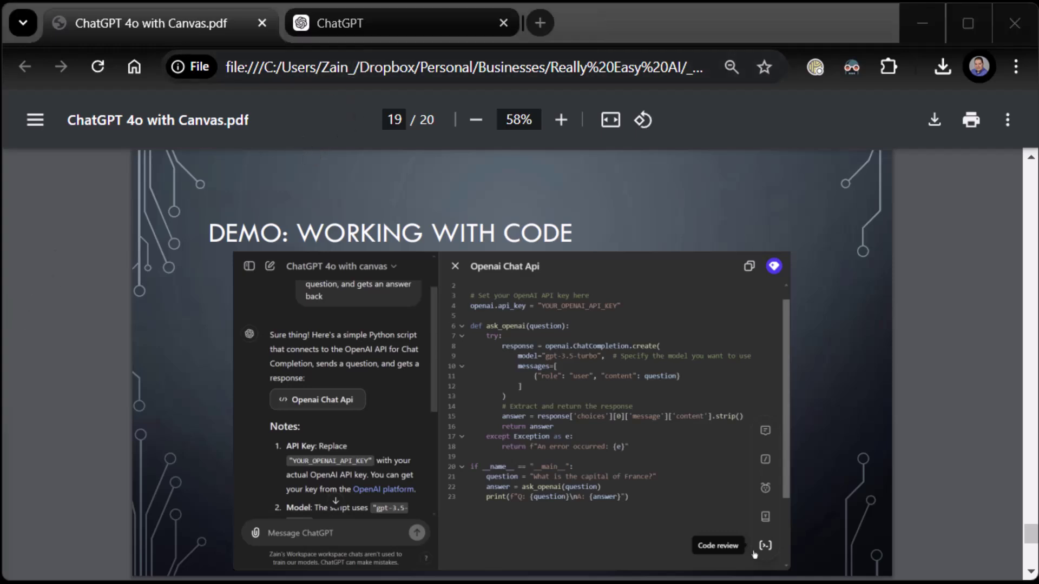
- In a new chat, send the pasted prompt requesting Python code that queries the OpenAI chat completion API
{"action": "left_click", "coordinate": [367, 24]}
{"action": "left_click", "coordinate": [75, 119]}
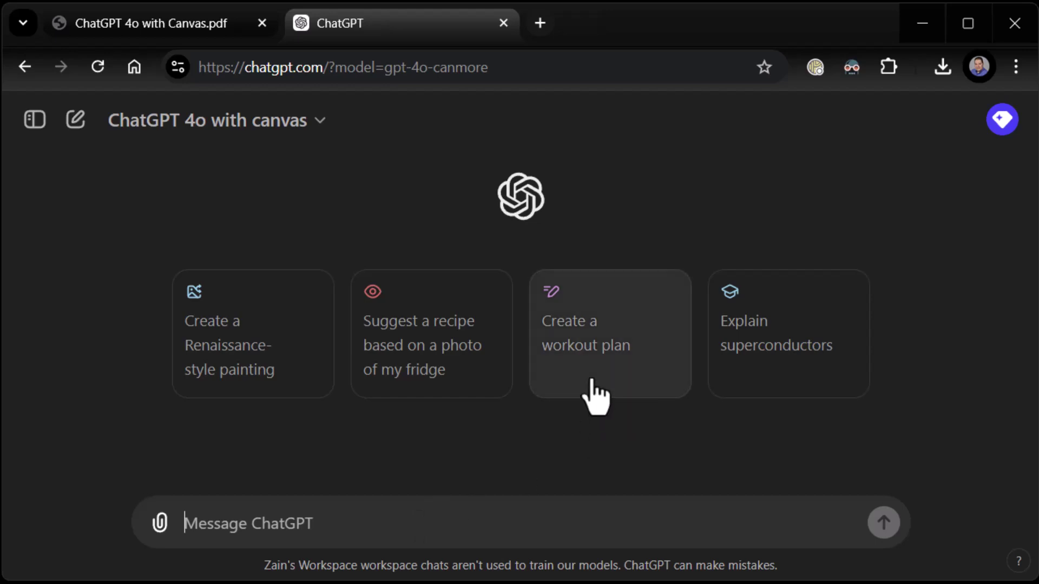
{"action": "type", "text": "Give me python code that connects to the openai api chat completion, submits a question, and gets an answer back"}
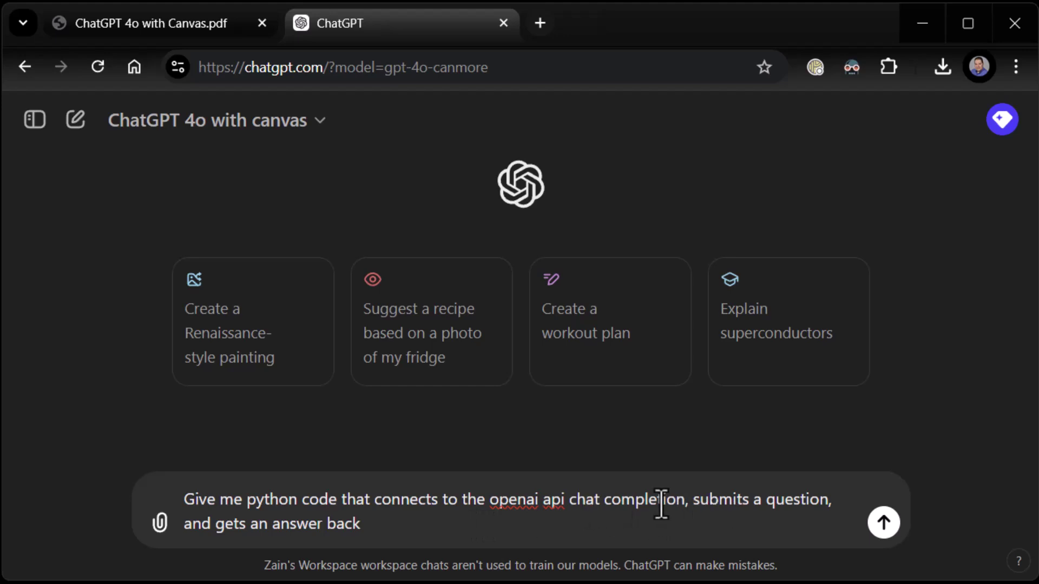
{"action": "left_click", "coordinate": [876, 522]}
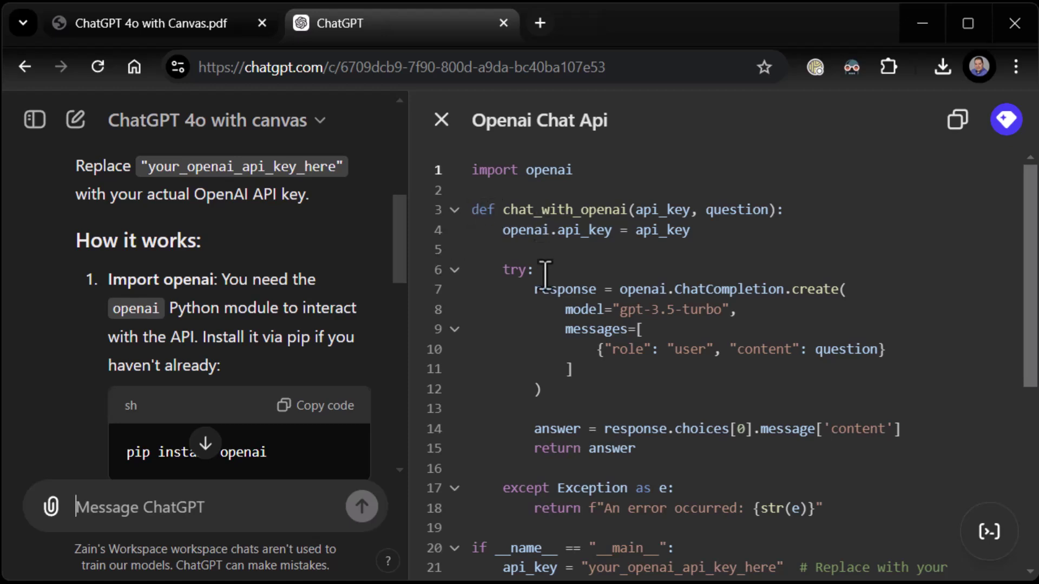
- Apply the canvas Add comments shortcut so inline comments explain the Openai Chat Api script
{"action": "mouse_move", "coordinate": [990, 533]}
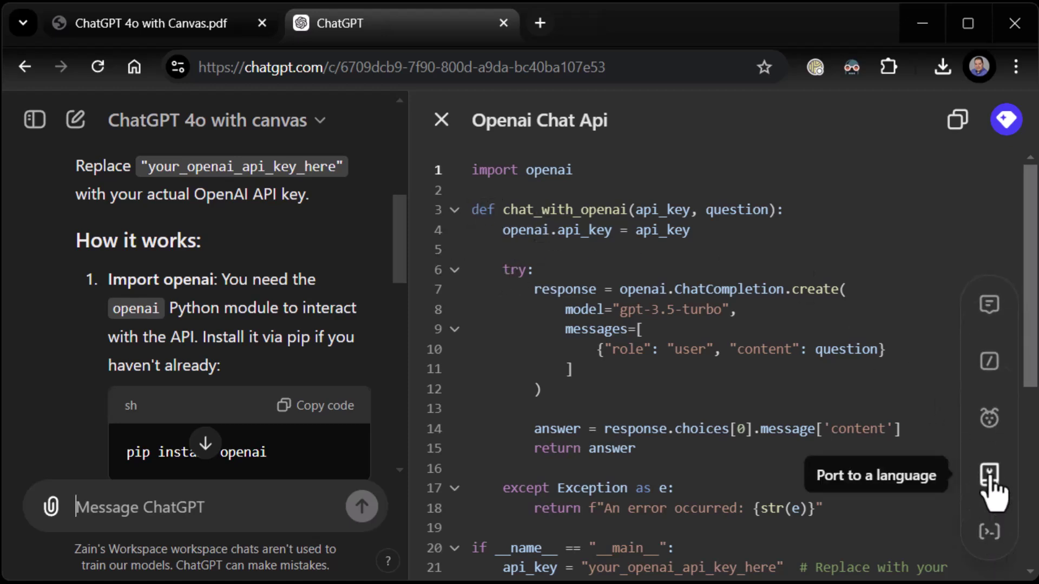
{"action": "left_click", "coordinate": [990, 312]}
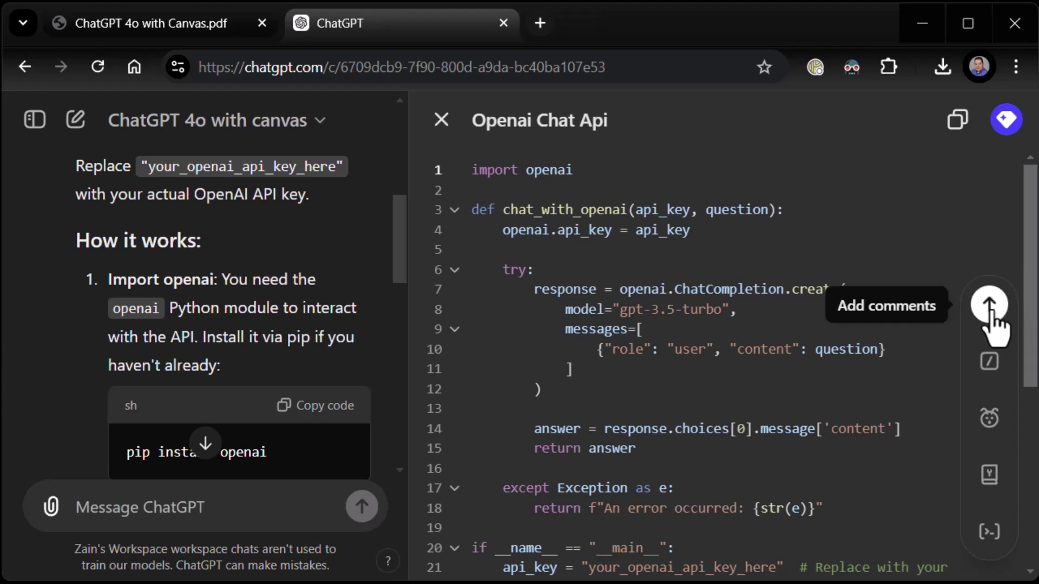
{"action": "left_click", "coordinate": [990, 315]}
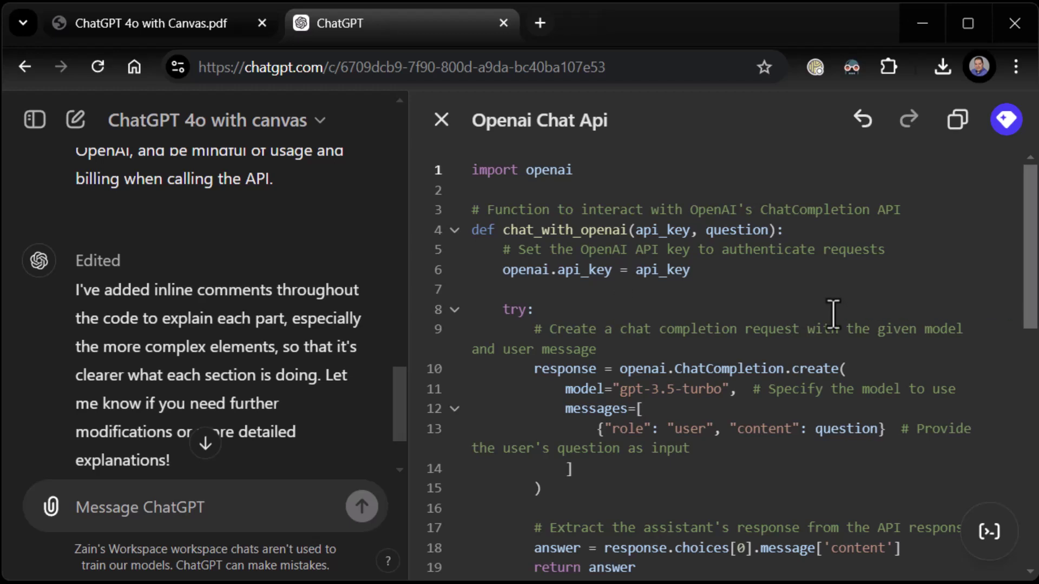
{"action": "mouse_move", "coordinate": [989, 533]}
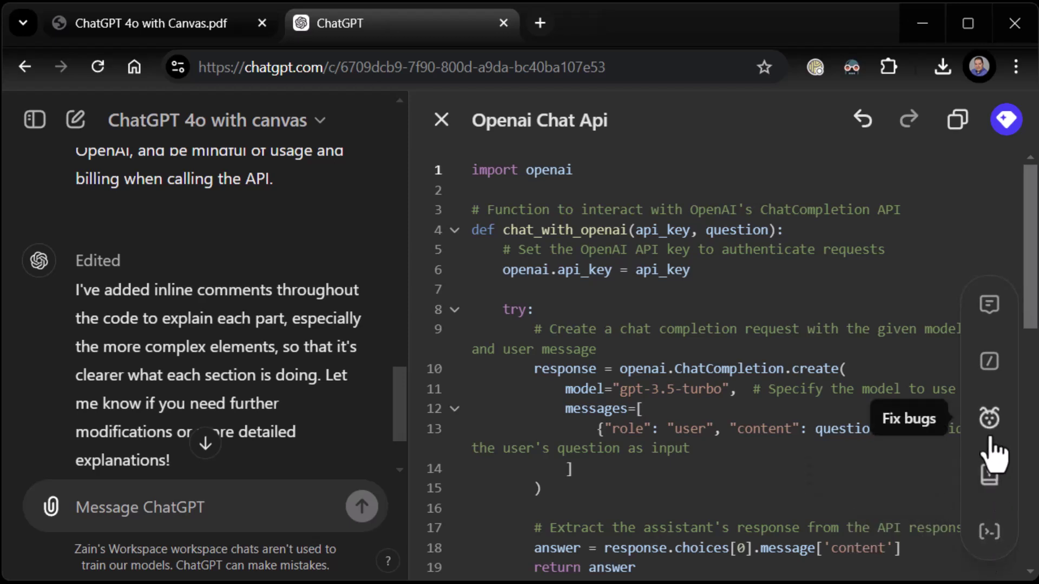
- Apply Add logs so [DEBUG] prints log the API key, question, answer and script start
{"action": "left_click", "coordinate": [989, 371]}
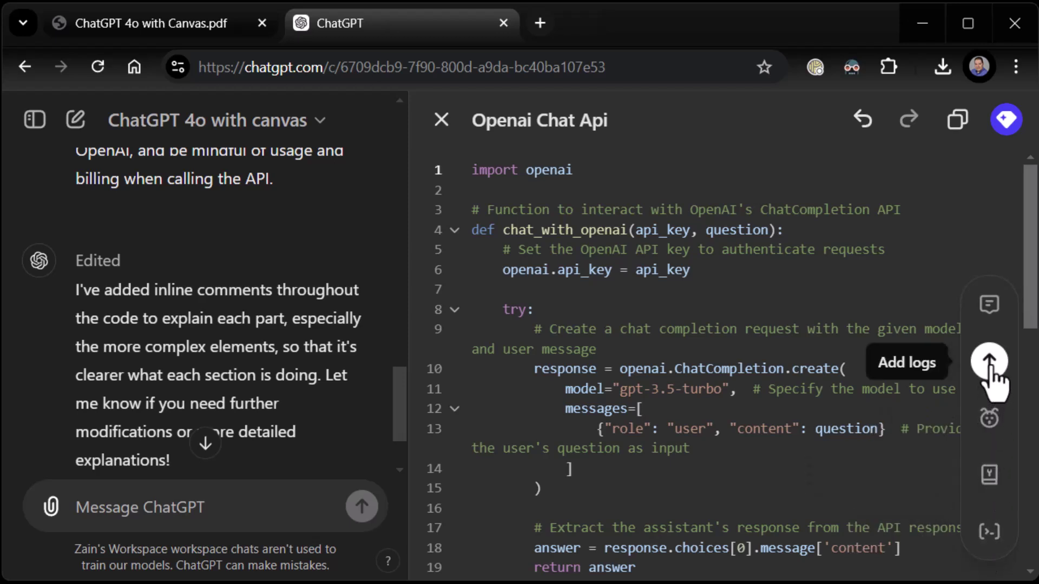
{"action": "left_click", "coordinate": [989, 363]}
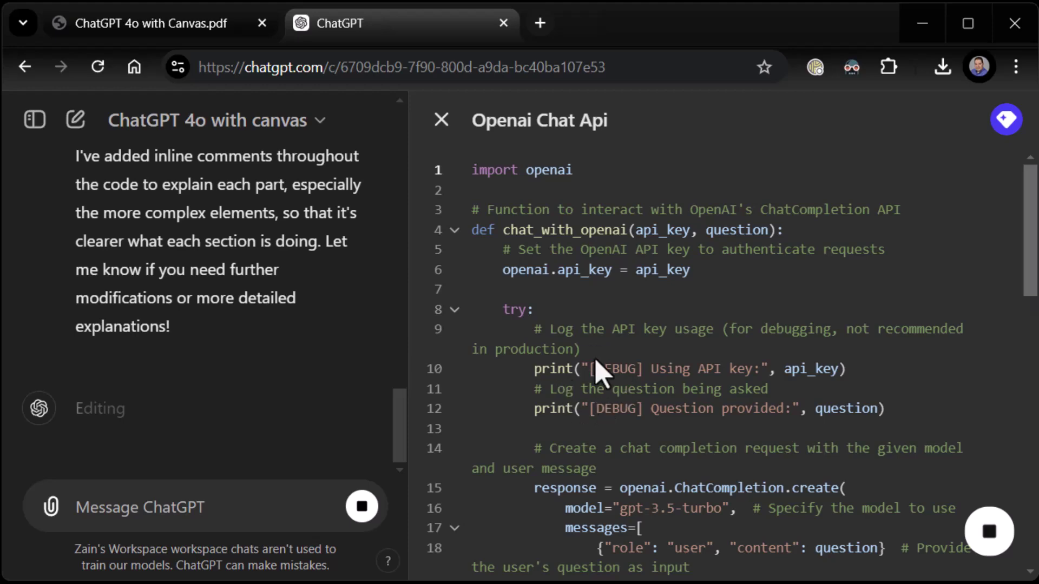
{"action": "scroll", "coordinate": [622, 441], "scroll_direction": "down", "scroll_amount": 10}
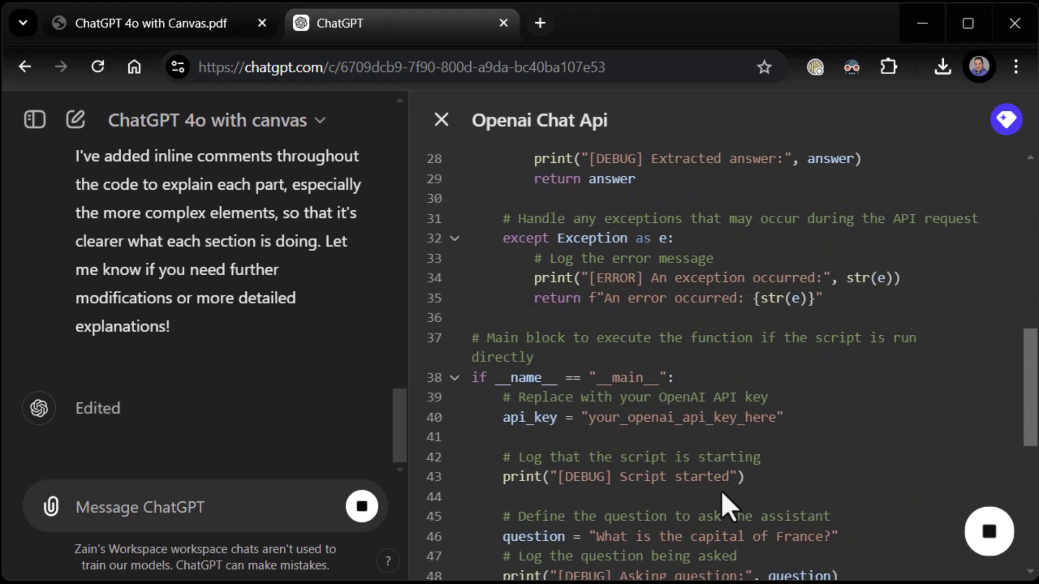
{"action": "scroll", "coordinate": [728, 505], "scroll_direction": "down", "scroll_amount": 5}
{"action": "scroll", "coordinate": [719, 498], "scroll_direction": "up", "scroll_amount": 12}
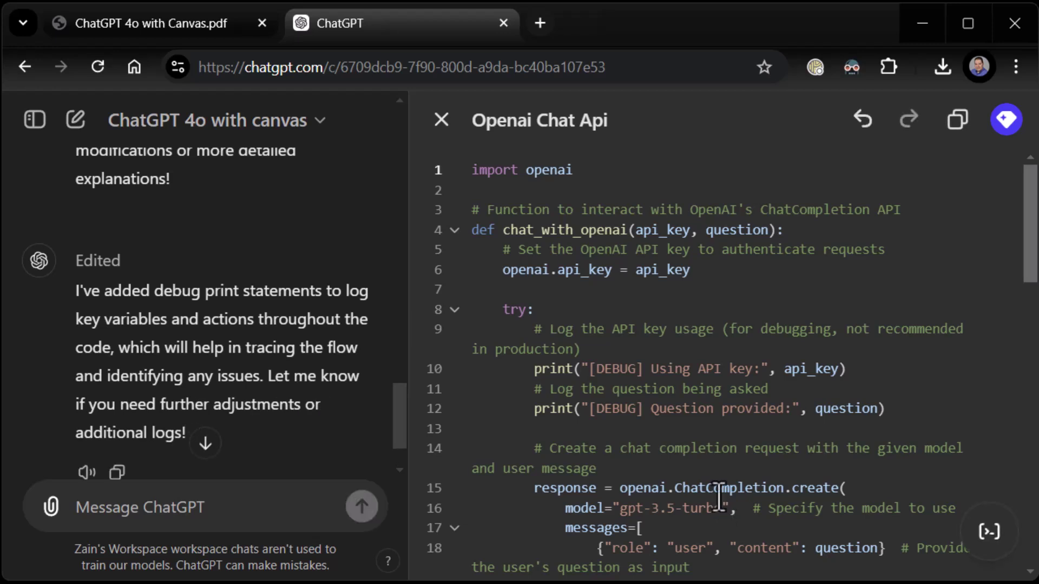
{"action": "mouse_move", "coordinate": [990, 530]}
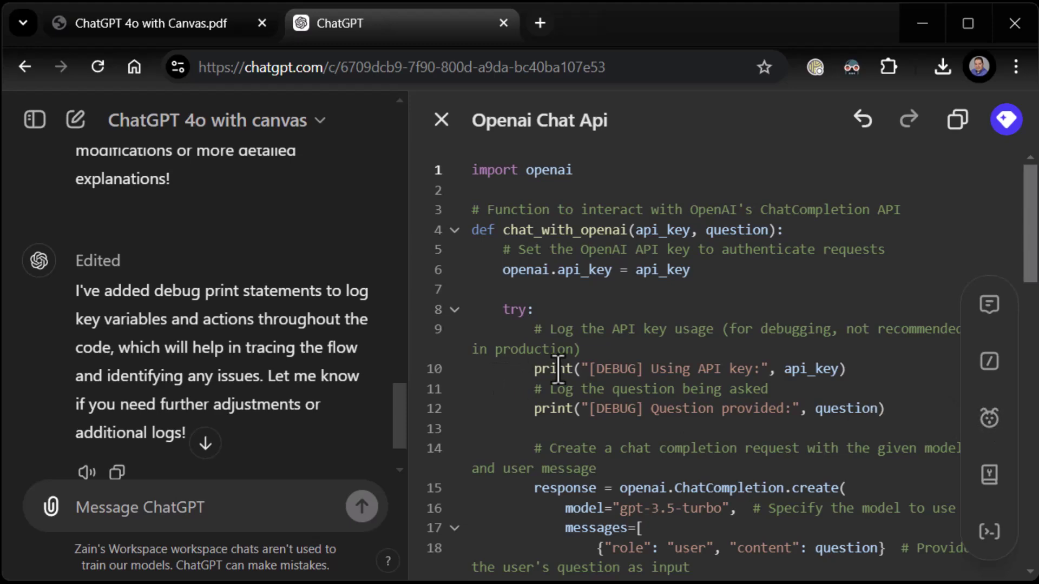
- Select lines 4–6 and run Fix bugs, giving dictionary-style response access and a [HIDDEN] API key print
{"action": "scroll", "coordinate": [565, 373], "scroll_direction": "down", "scroll_amount": 1}
{"action": "scroll", "coordinate": [566, 373], "scroll_direction": "up", "scroll_amount": 1}
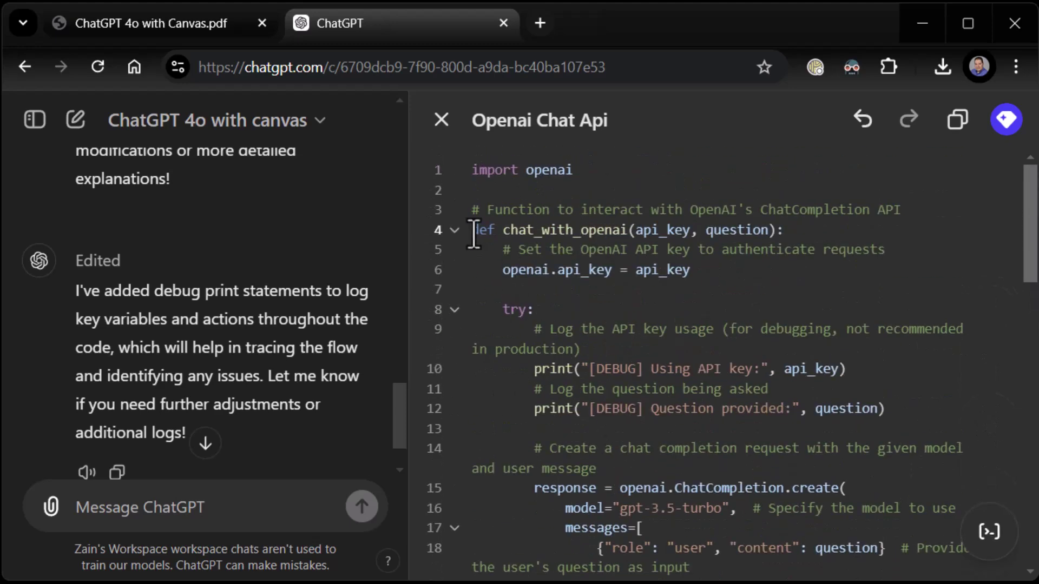
{"action": "left_click_drag", "start_coordinate": [474, 234], "coordinate": [709, 278]}
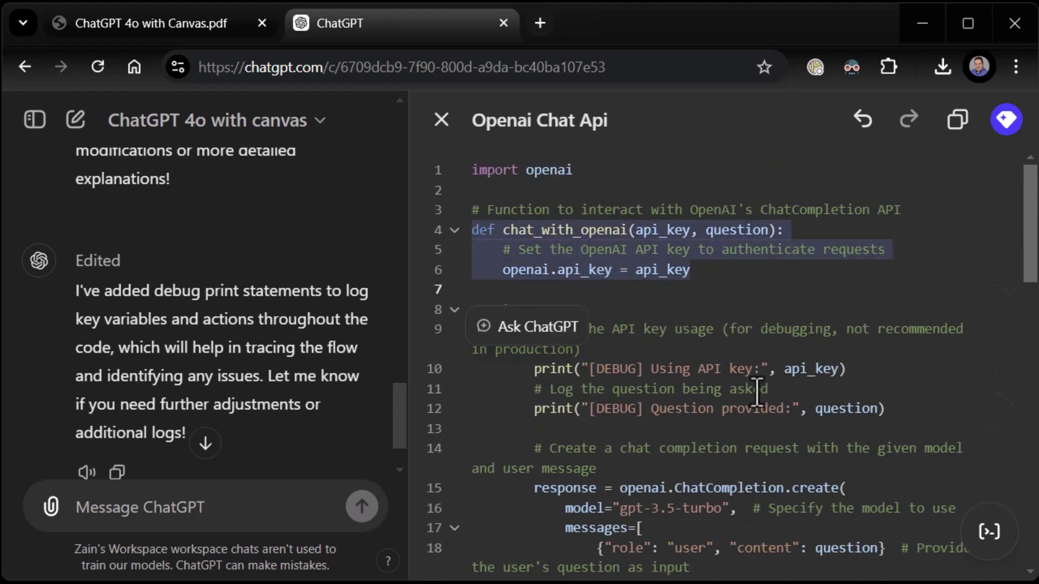
{"action": "mouse_move", "coordinate": [990, 533]}
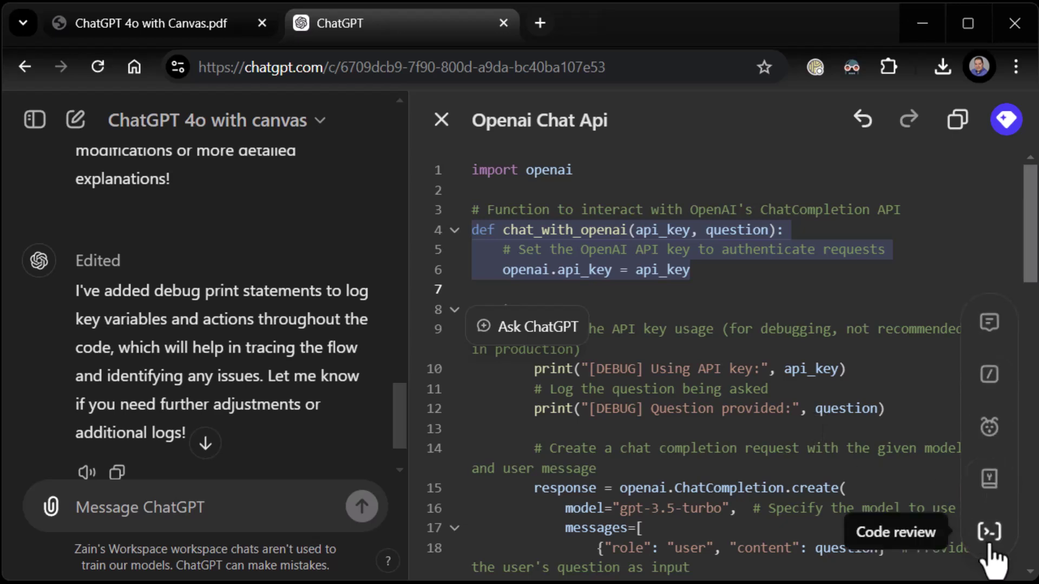
{"action": "left_click", "coordinate": [989, 418]}
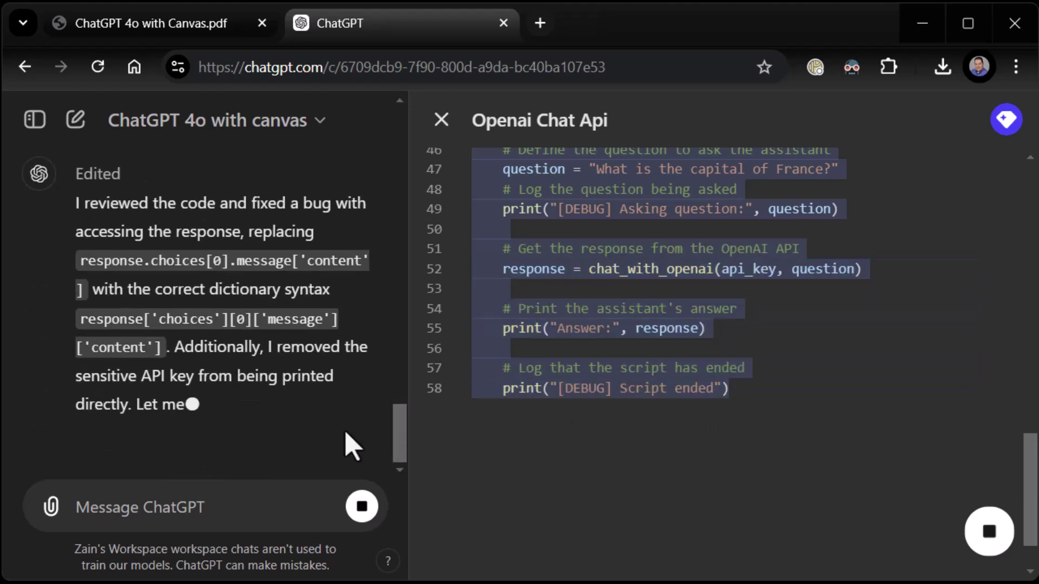
{"action": "scroll", "coordinate": [316, 439], "scroll_direction": "up", "scroll_amount": 3}
{"action": "scroll", "coordinate": [303, 425], "scroll_direction": "down", "scroll_amount": 3}
{"action": "scroll", "coordinate": [289, 379], "scroll_direction": "down", "scroll_amount": 2}
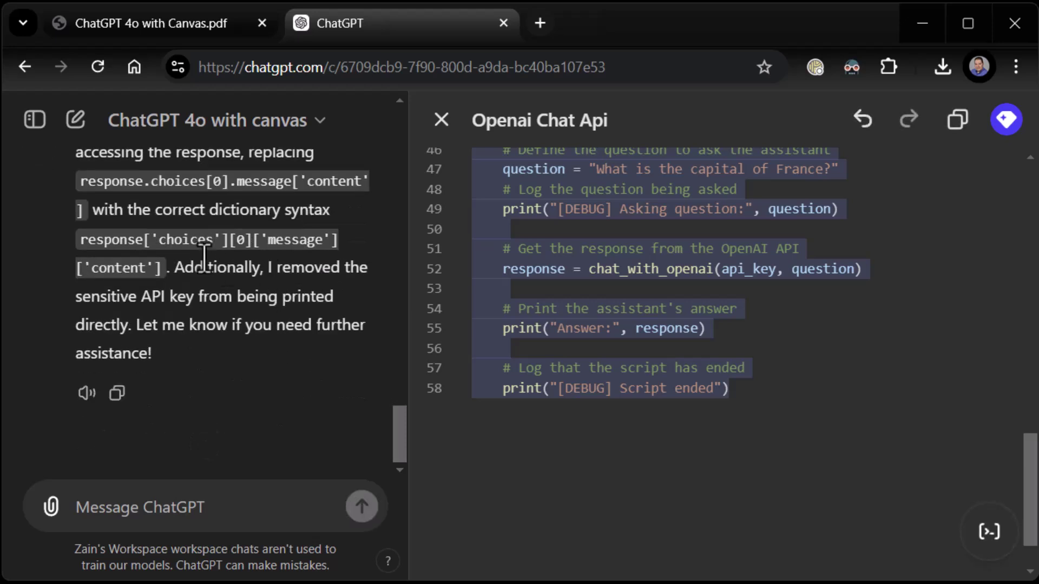
{"action": "scroll", "coordinate": [216, 303], "scroll_direction": "up", "scroll_amount": 2}
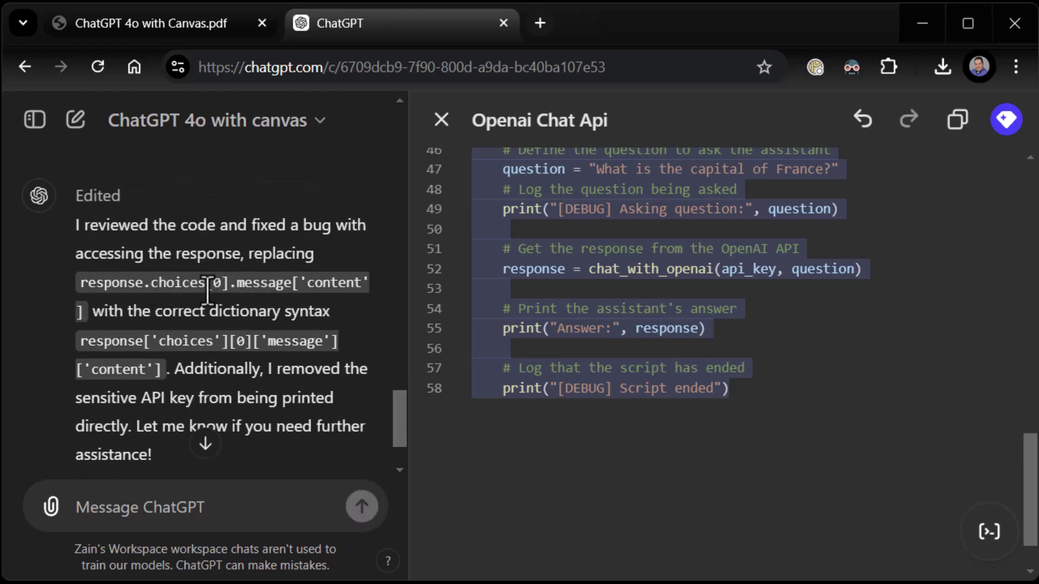
{"action": "scroll", "coordinate": [756, 406], "scroll_direction": "down", "scroll_amount": 1}
{"action": "scroll", "coordinate": [754, 414], "scroll_direction": "up", "scroll_amount": 8}
{"action": "scroll", "coordinate": [750, 407], "scroll_direction": "up", "scroll_amount": 9}
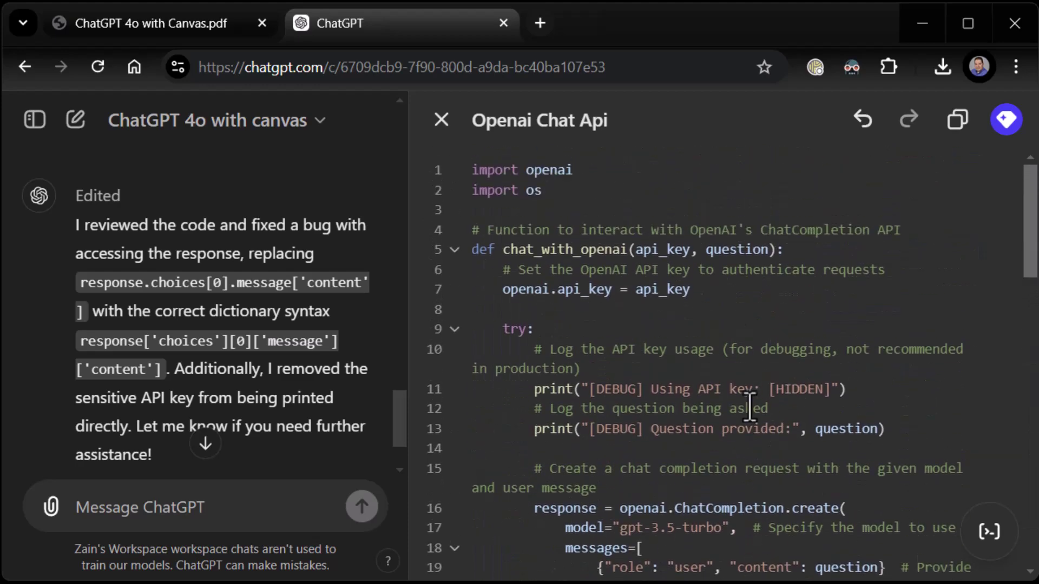
{"action": "mouse_move", "coordinate": [989, 531]}
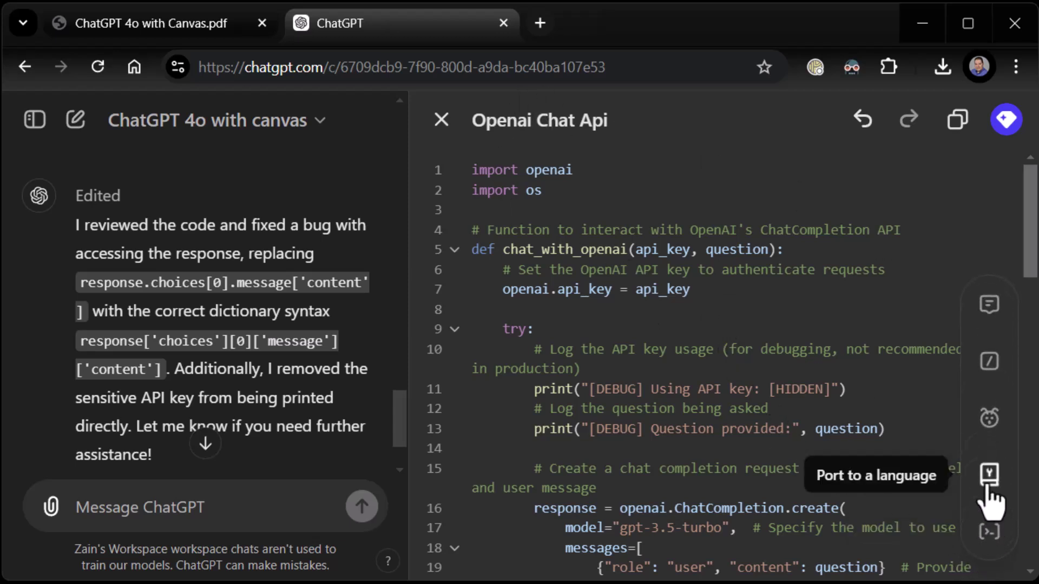
- Port the Python script to JavaScript using the canvas Port to a language shortcut
{"action": "left_click", "coordinate": [988, 479]}
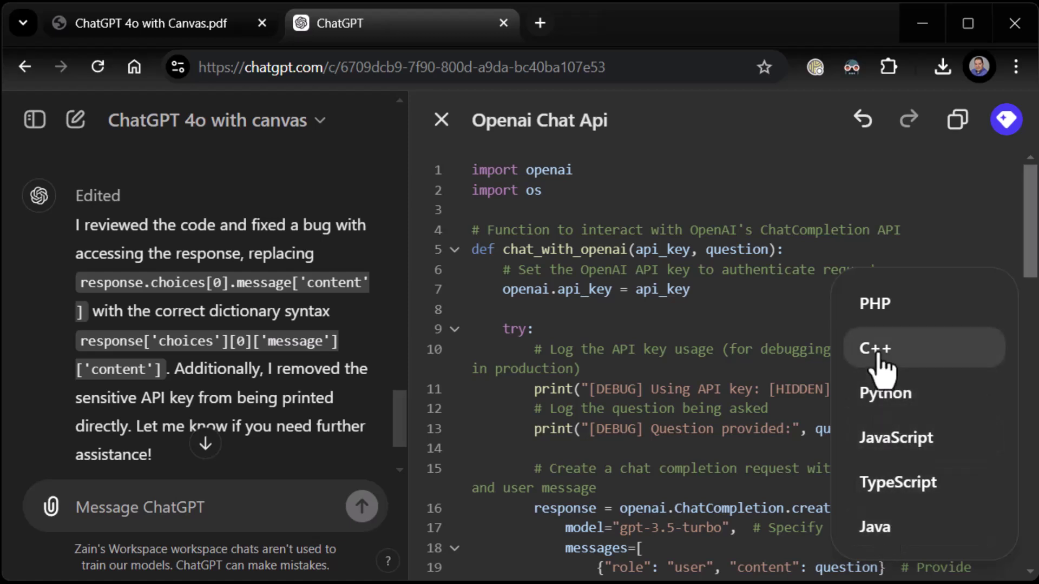
{"action": "left_click", "coordinate": [891, 442]}
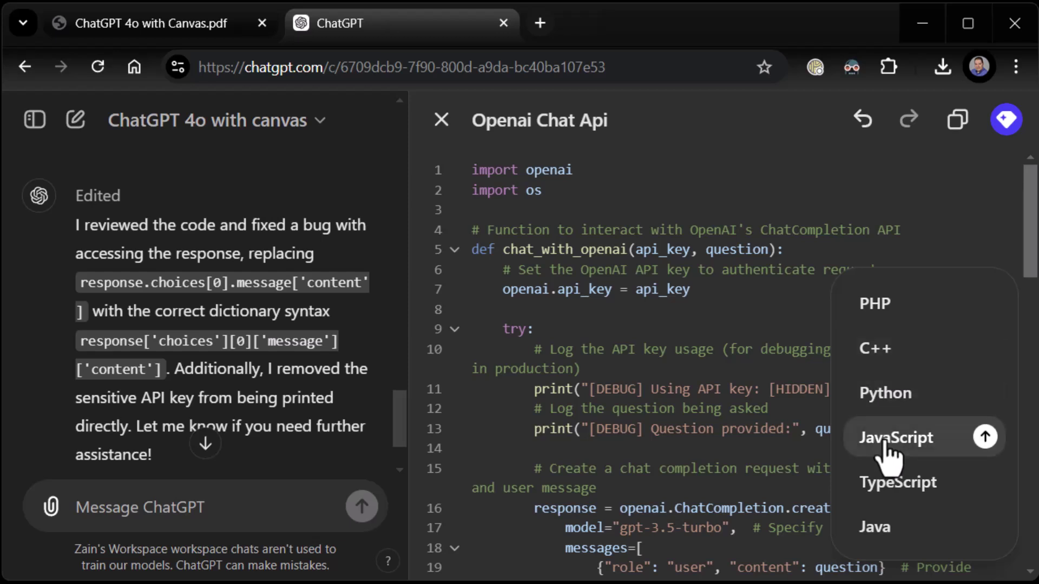
{"action": "left_click", "coordinate": [985, 437]}
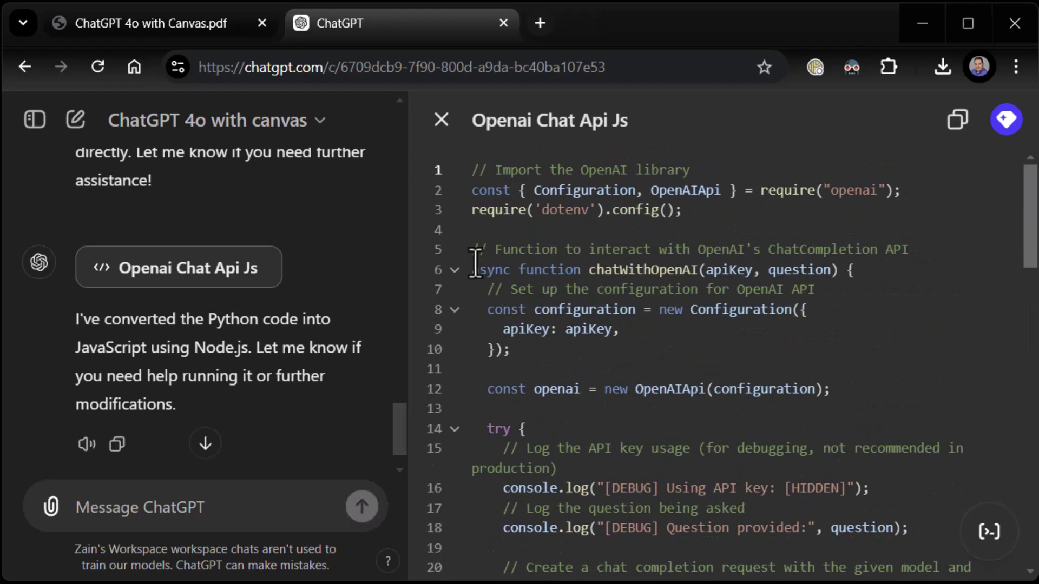
- Select and deselect lines 5–10 of the Openai Chat Api Js script
{"action": "left_click_drag", "start_coordinate": [472, 253], "coordinate": [621, 354]}
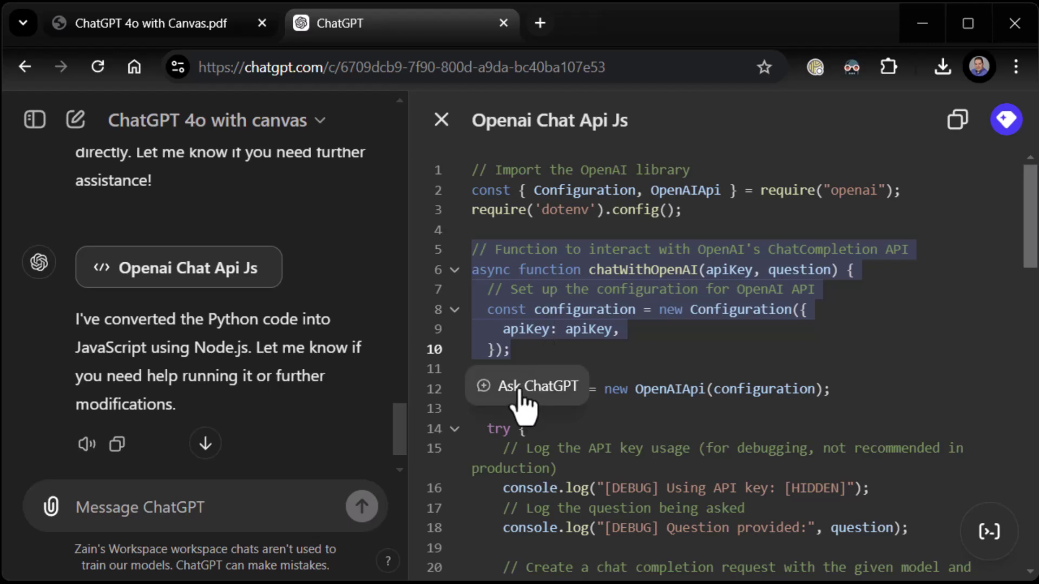
{"action": "left_click", "coordinate": [675, 362]}
{"action": "mouse_move", "coordinate": [991, 536]}
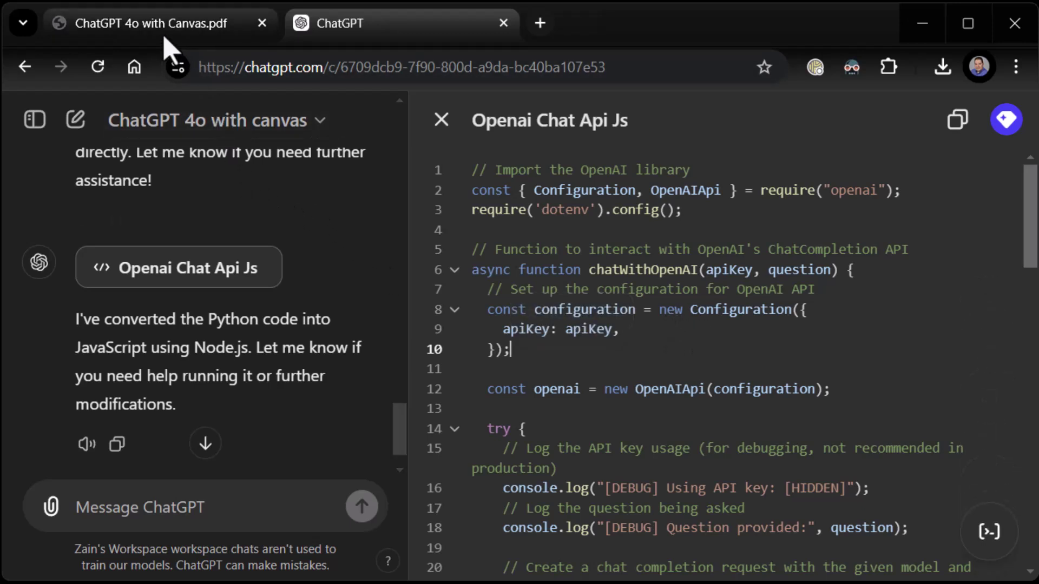
{"action": "mouse_move", "coordinate": [164, 38]}
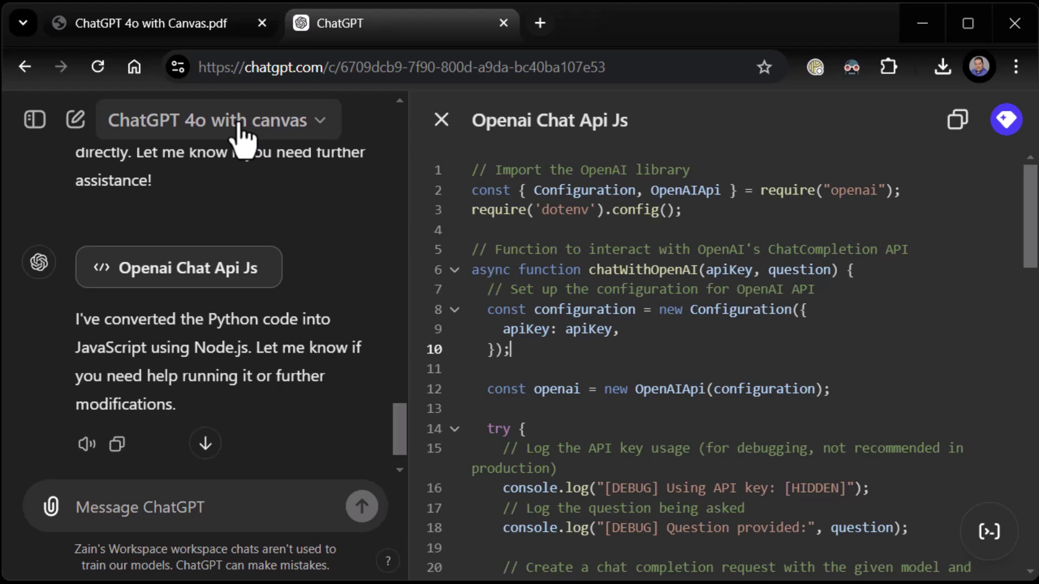
- Return to the ChatGPT 4o with Canvas.pdf deck and advance to its final page, 20 of 20
{"action": "left_click", "coordinate": [152, 23]}
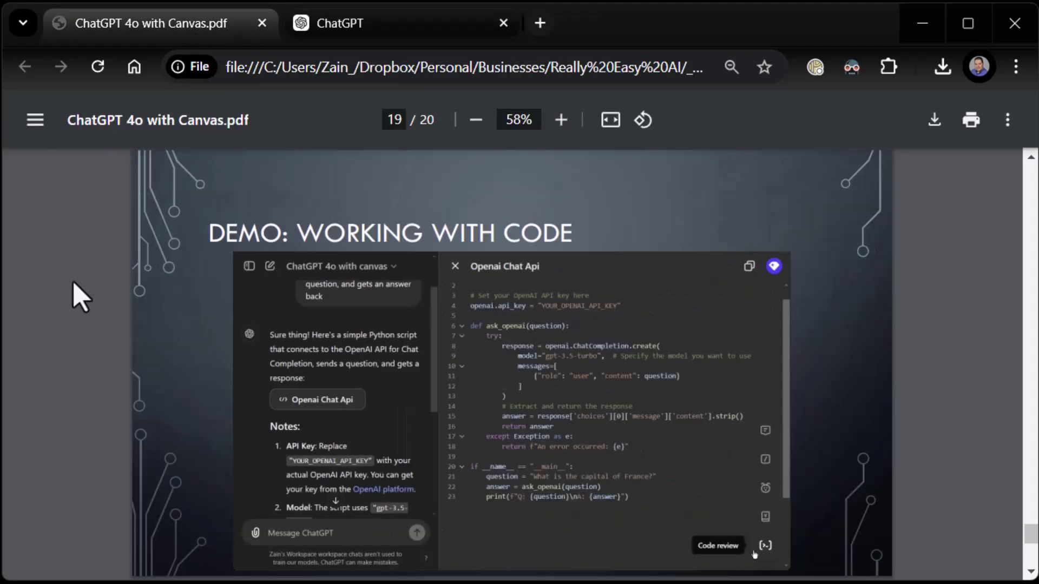
{"action": "key", "text": "Right"}
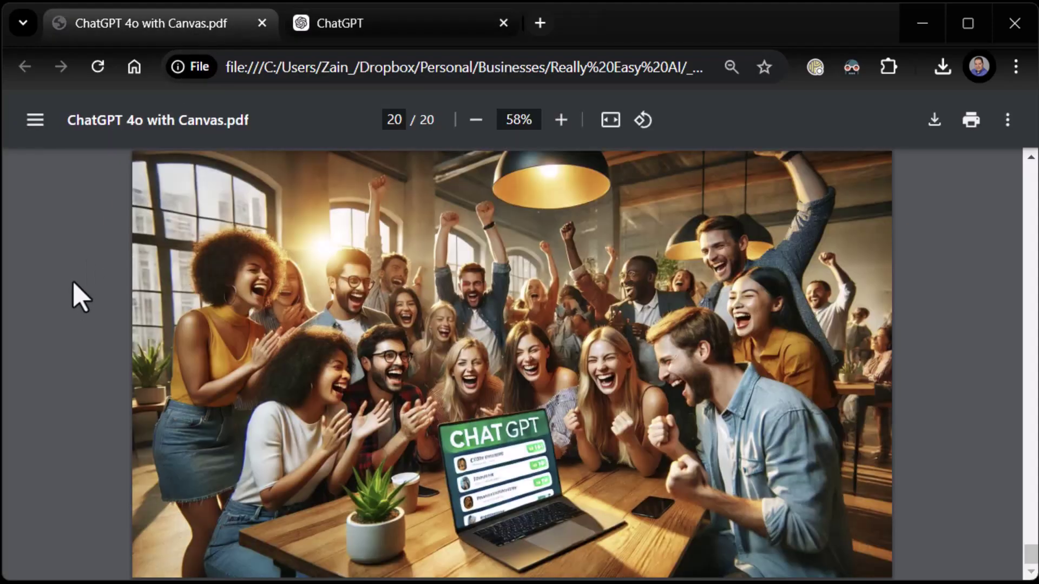